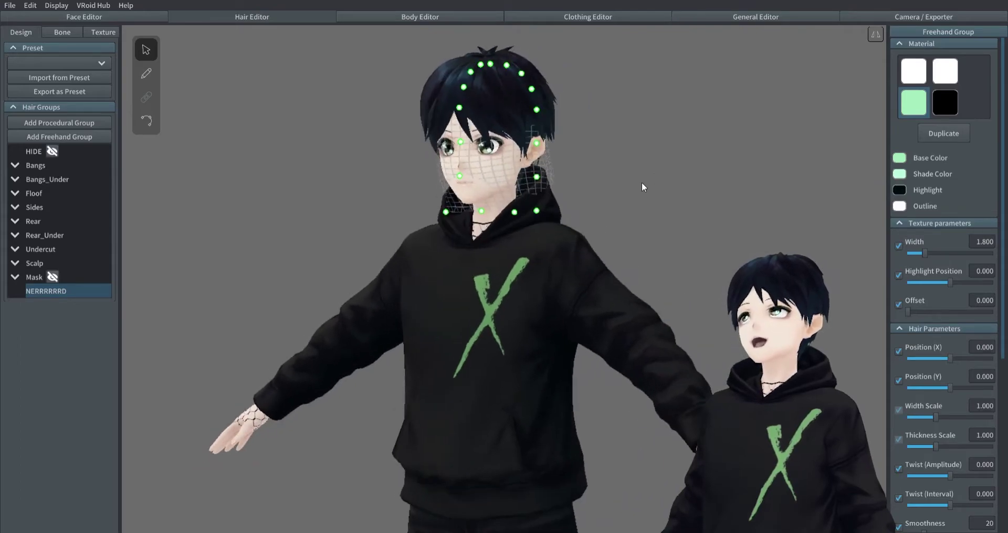
Widen the lower part of the NERRRRRRD group's guide mesh by moving its control points outward on both sides of the face.
left_click_drag(435, 213, 397, 218)
left_click_drag(498, 212, 540, 218)
left_click_drag(511, 148, 524, 137)
left_click_drag(397, 147, 388, 136)
left_click_drag(396, 179, 388, 180)
Lower the guide mesh's bottom rows of control points in side view so the mesh extends past the jaw onto the hood.
scroll(484, 169, "up", 3)
right_click_drag(484, 169, 510, 209)
middle_click_drag(511, 210, 517, 265)
right_click_drag(518, 266, 482, 259)
scroll(394, 236, "down", 2)
left_click_drag(370, 263, 369, 273)
left_click_drag(368, 204, 372, 263)
left_click_drag(383, 179, 383, 186)
scroll(382, 186, "up", 3)
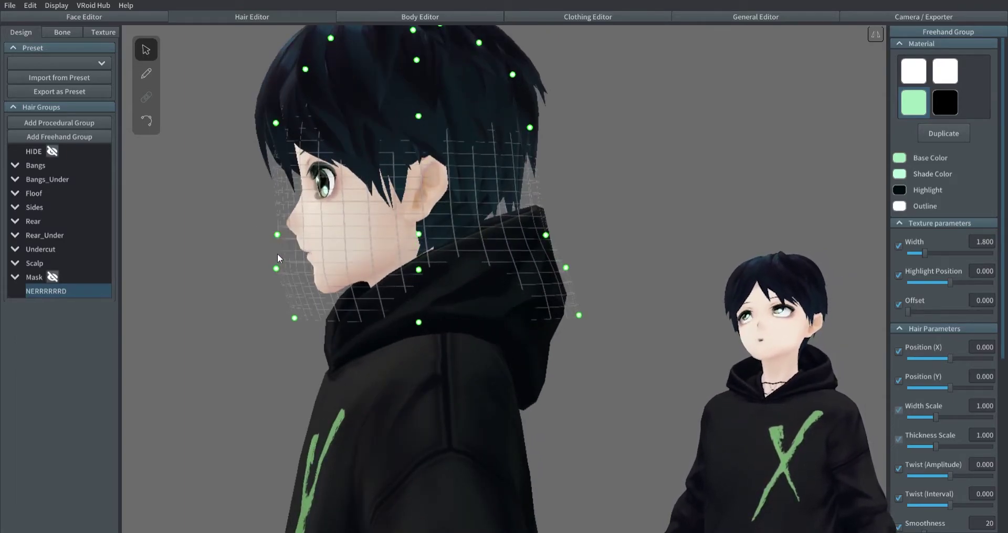
left_click(285, 321)
left_click(39, 292)
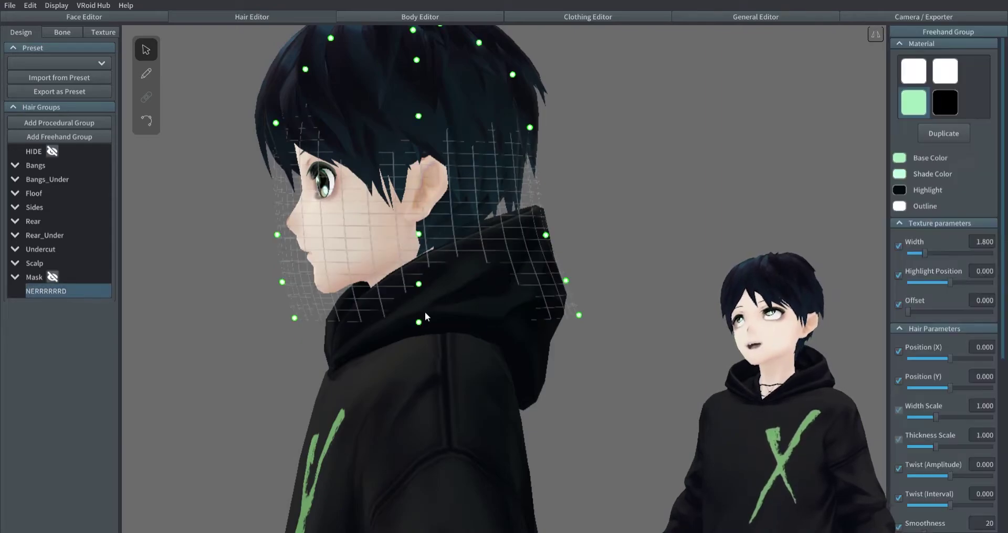
Assign the black hair material to the NERRRRRRD freehand group.
right_click_drag(295, 321, 405, 334)
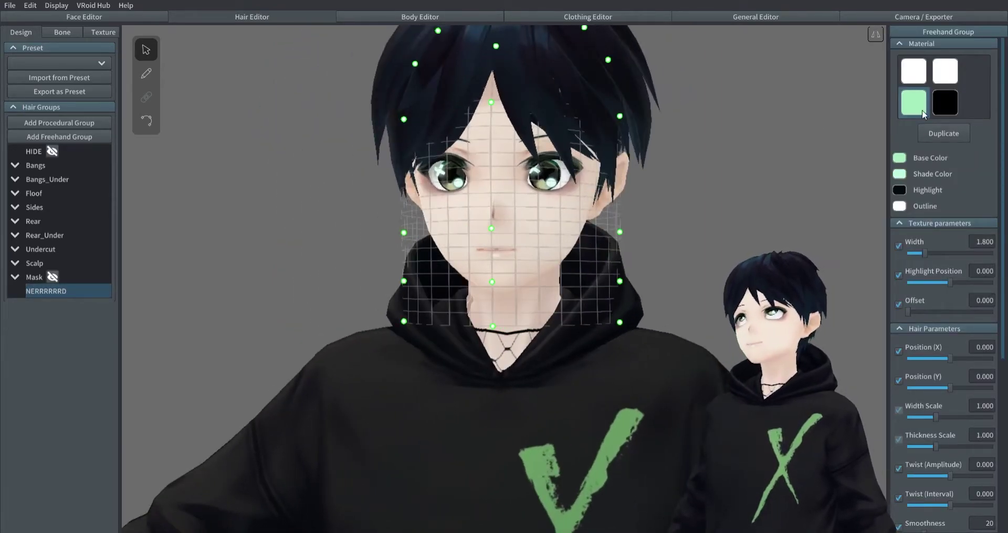
left_click(945, 103)
left_click(909, 100)
left_click(943, 104)
scroll(772, 162, "up", 2)
right_click_drag(762, 168, 712, 191)
scroll(712, 192, "down", 4)
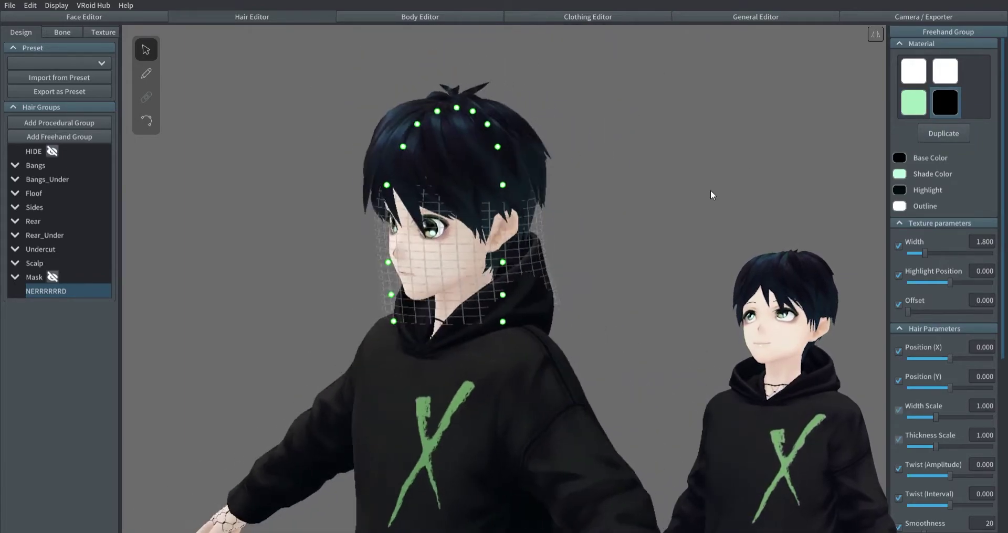
Open the Default Image texture layer of the last Hair material for editing.
left_click(97, 33)
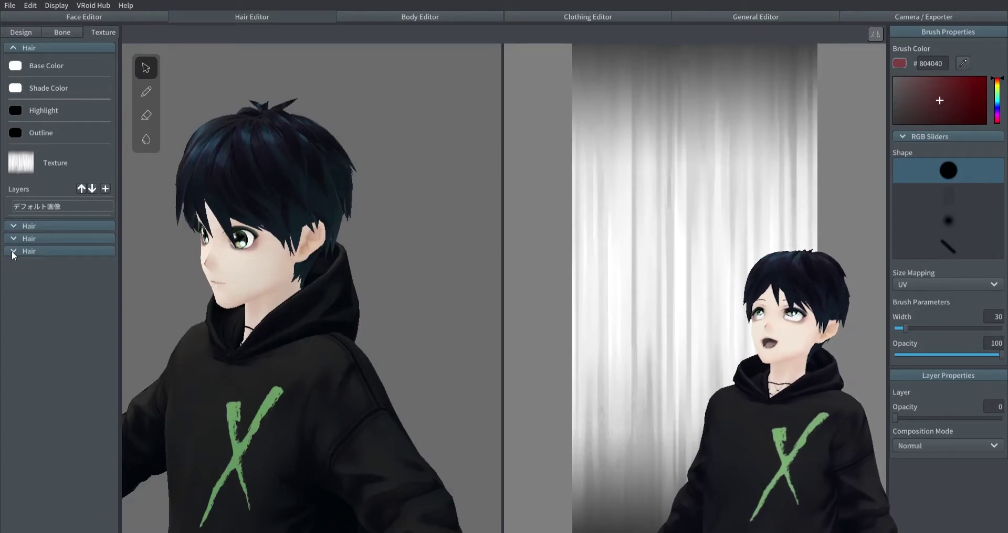
left_click(12, 250)
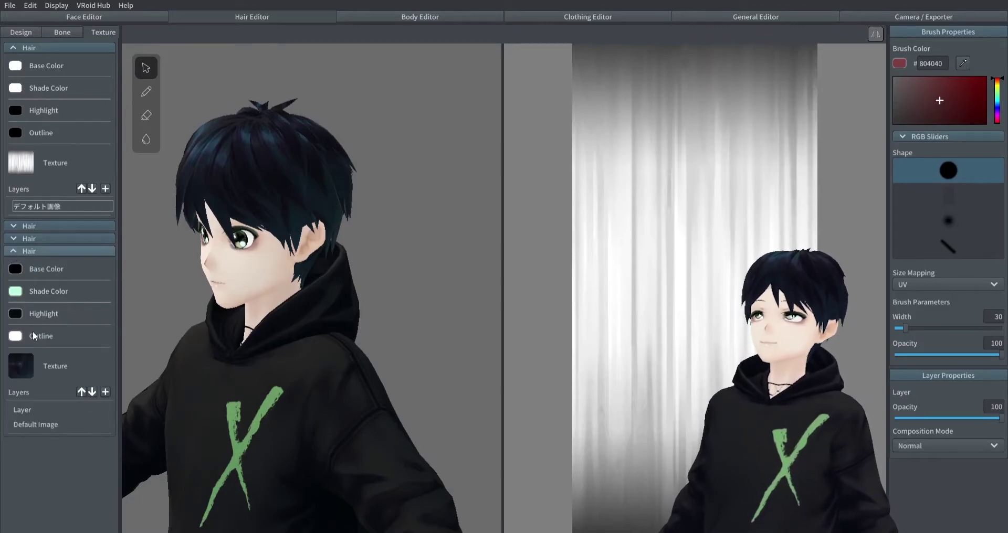
left_click(35, 427)
scroll(162, 319, "down", 2)
left_click(16, 240)
left_click(16, 240)
Erase the entire Default Image layer with the eraser at a width of 300.
left_click_drag(903, 329, 1001, 329)
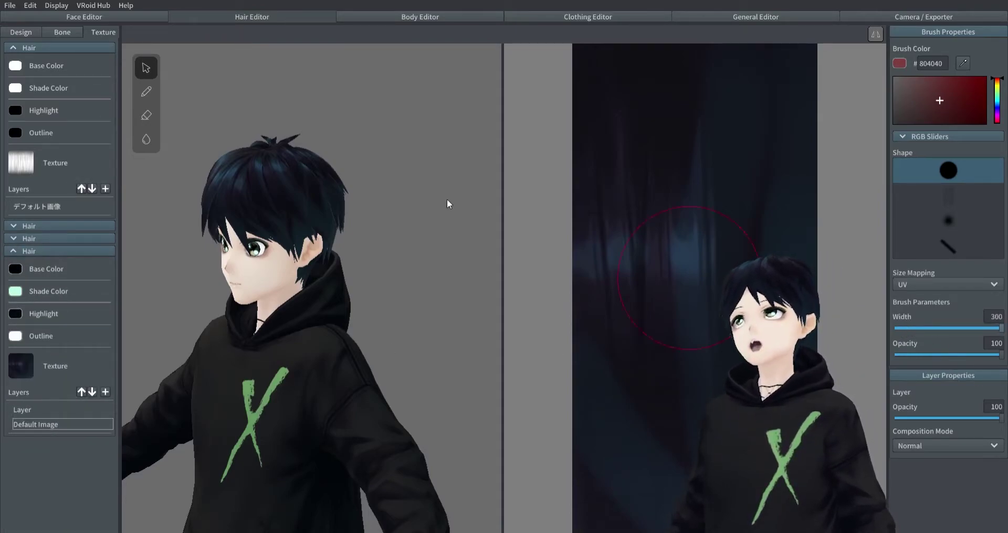
left_click(146, 115)
mouse_move(619, 105)
left_mouse_down()
mouse_move(597, 197)
mouse_move(620, 530)
left_mouse_up()
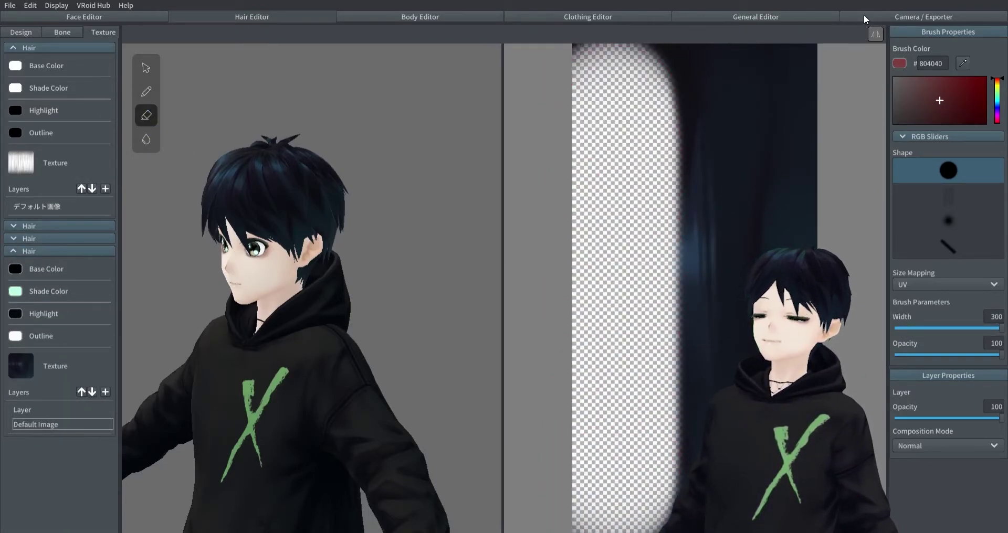
mouse_move(787, 68)
left_mouse_down()
mouse_move(607, 131)
mouse_move(833, 135)
mouse_move(719, 344)
left_mouse_up()
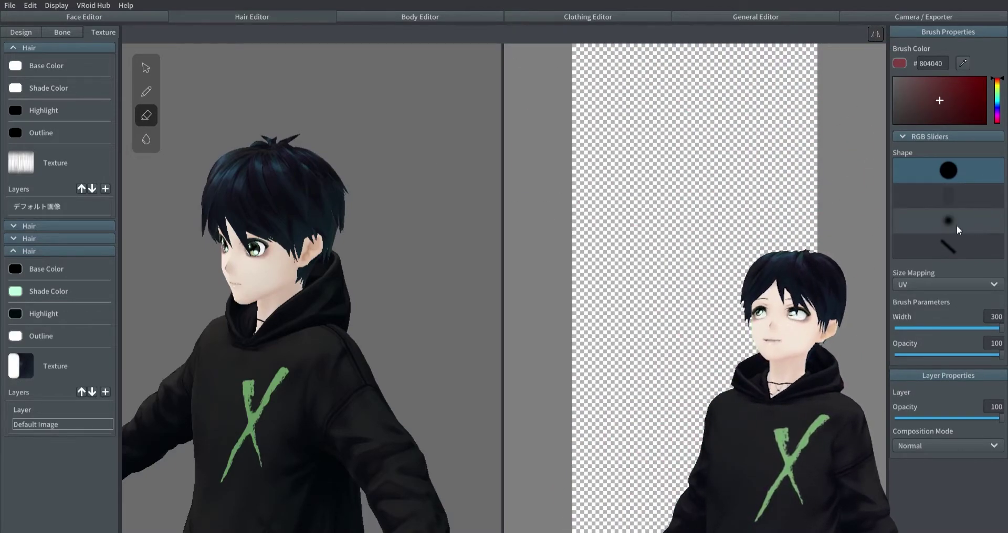
Choose the paint brush at width 15 and set the last Hair material's Base Color to a pale grey-green.
left_click(146, 92)
left_click(900, 328)
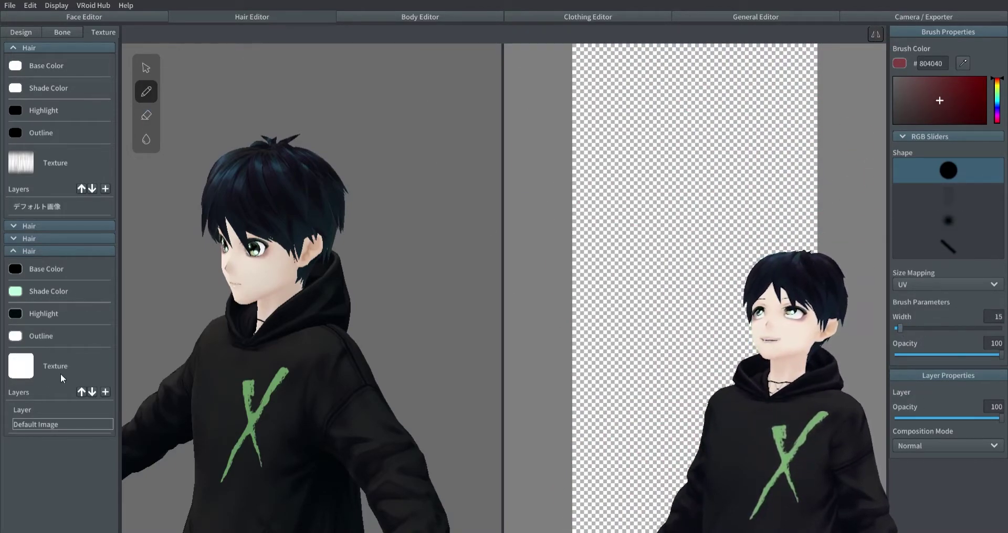
left_click(15, 269)
left_click(33, 209)
left_click(130, 217)
left_click(36, 209)
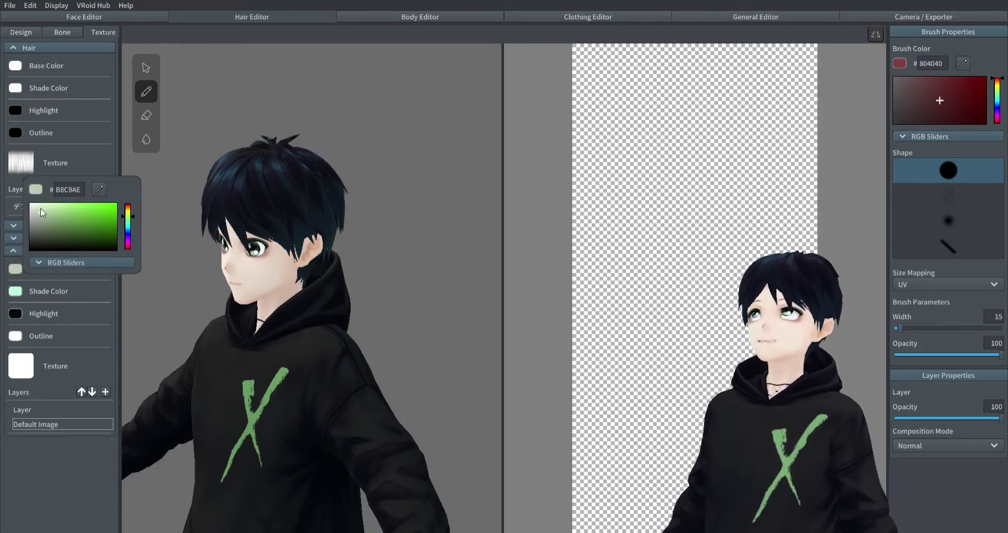
left_click(373, 136)
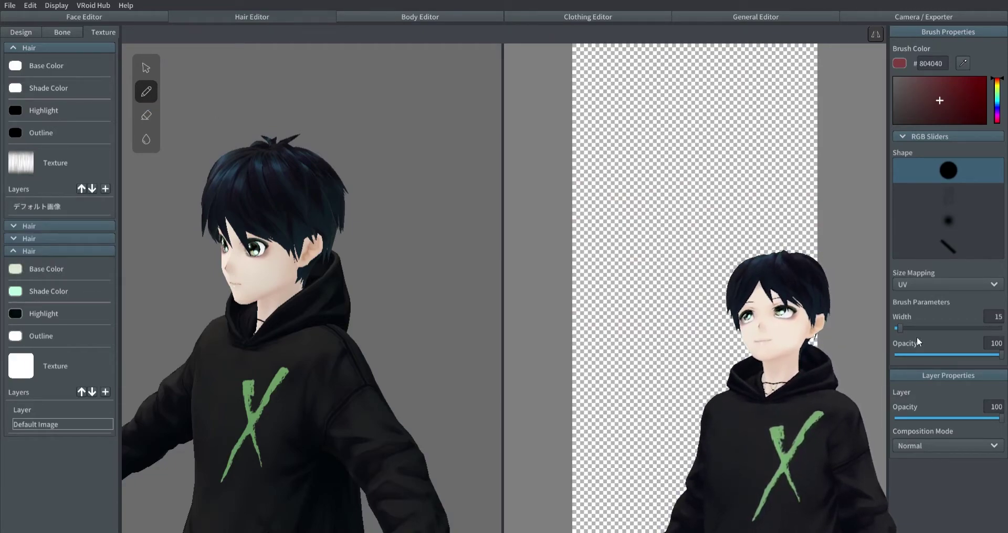
Set the brush width to 62, undo the red test stroke, and change the brush color to a light green.
left_click_drag(580, 52, 582, 116)
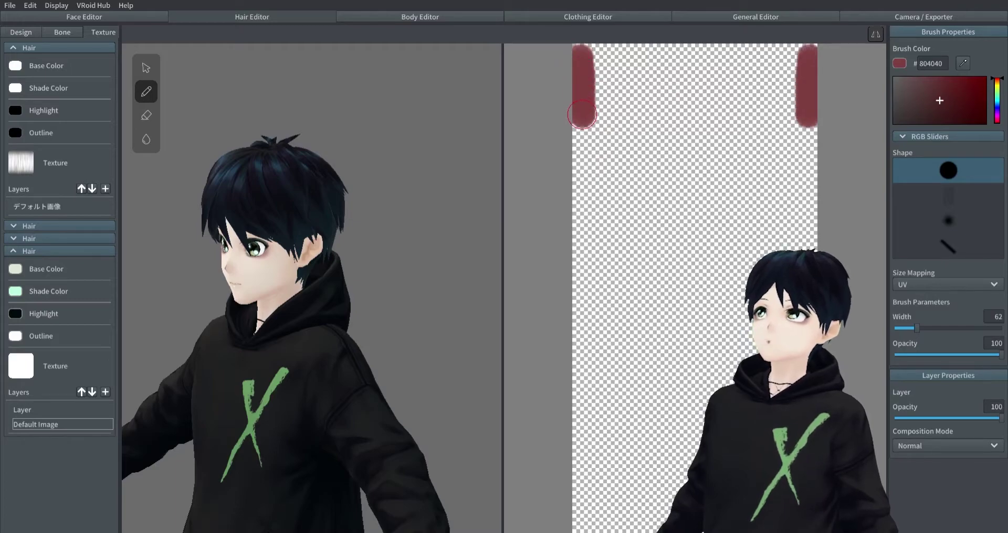
key("ctrl+z")
left_click(997, 92)
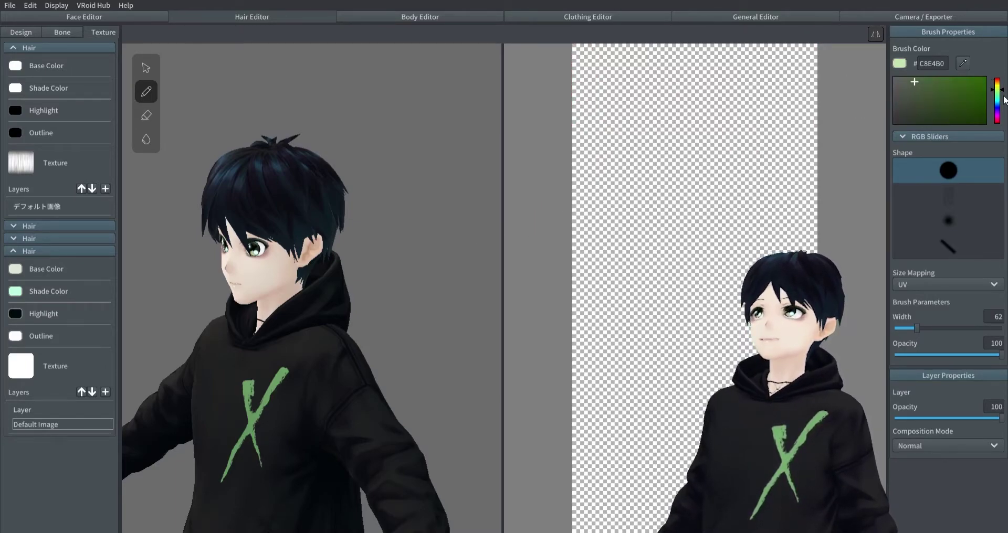
mouse_move(572, 51)
left_mouse_down()
mouse_move(580, 87)
mouse_move(566, 420)
mouse_move(596, 151)
mouse_move(603, 505)
left_mouse_up()
key("ctrl+z")
key("ctrl+z")
left_click_drag(578, 54, 583, 528)
key("ctrl+z")
left_click_drag(586, 53, 569, 274)
key("ctrl+z")
Paint two full-height bands in 8BCDB7 at width 62, adding a dotted line, short slashes and connected boxes between them at width 26.
left_click_drag(588, 50, 596, 525)
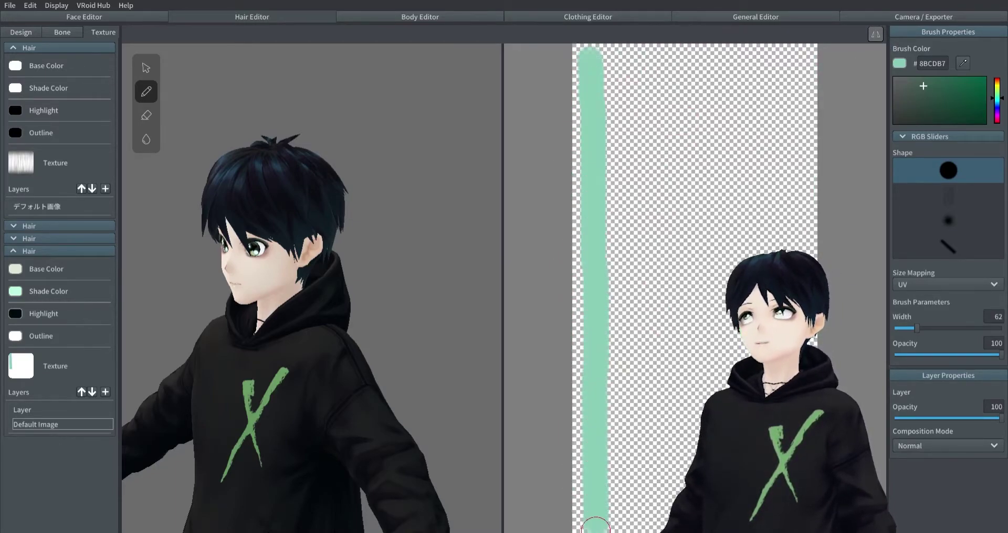
left_click_drag(679, 60, 677, 405)
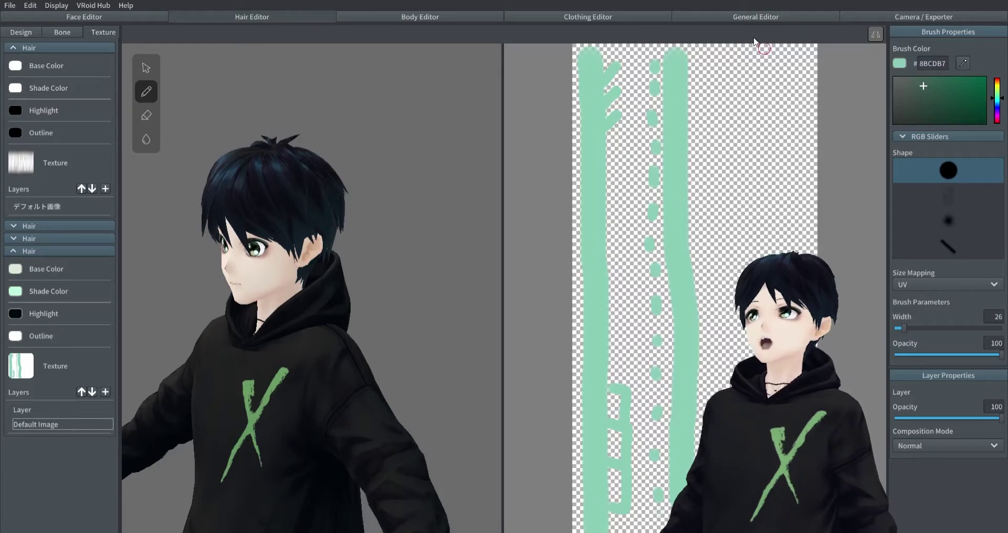
Set up the hair brush for the NERRRRRRD group with a Straight curve, a different cross section and an adjusted curve shape.
left_click(21, 32)
scroll(478, 349, "up", 3)
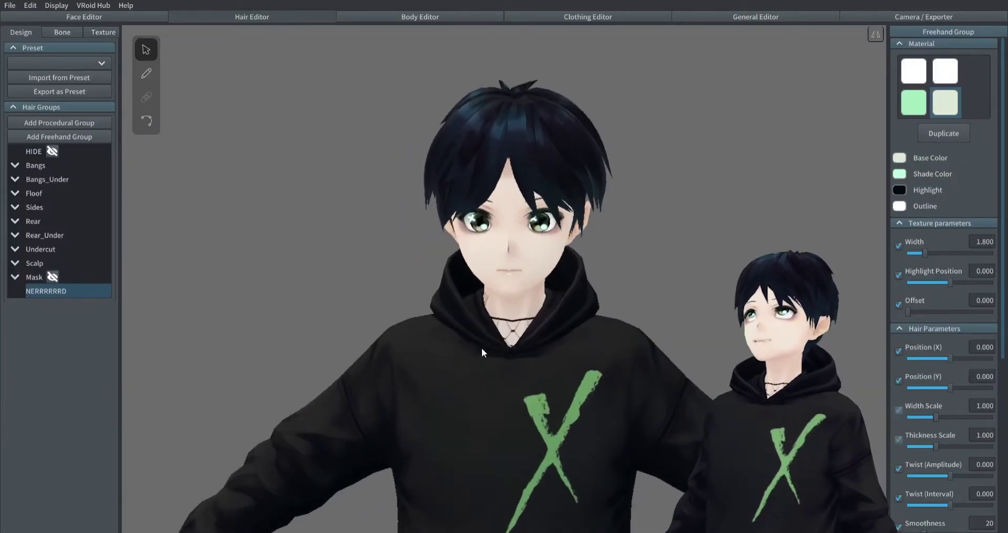
left_click(147, 76)
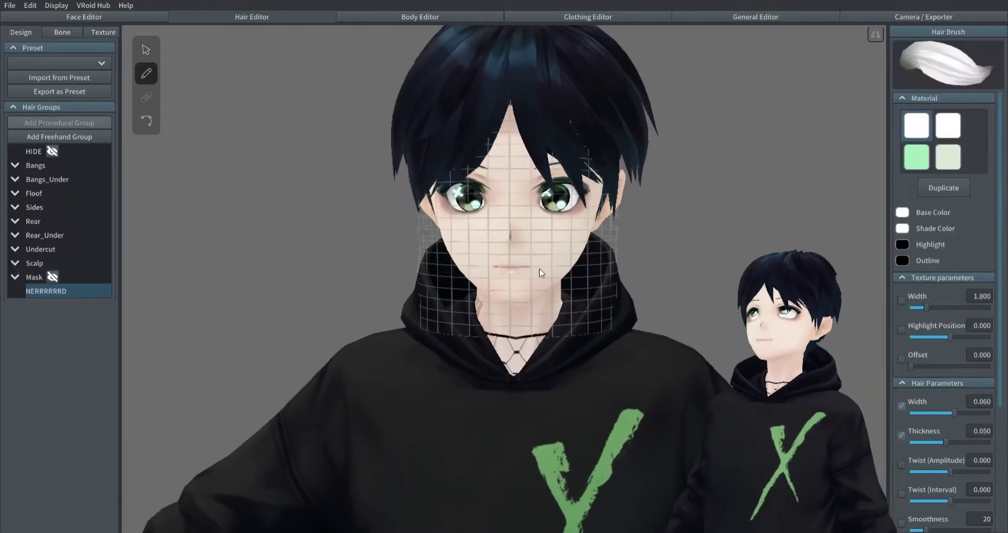
scroll(966, 417, "down", 5)
left_click(965, 414)
left_click(929, 438)
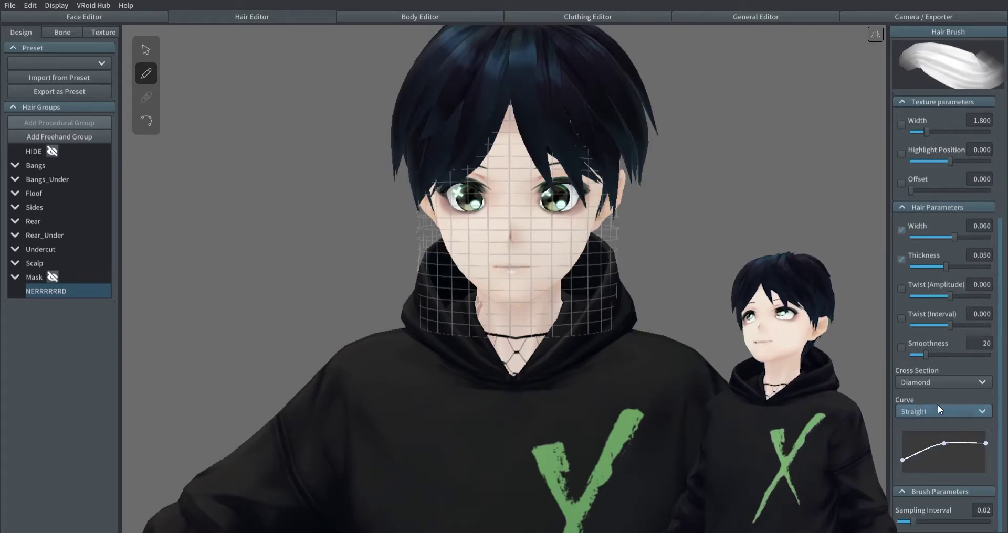
left_click(944, 383)
left_click(931, 431)
mouse_move(901, 458)
left_mouse_down()
mouse_move(902, 431)
mouse_move(986, 431)
left_mouse_up()
Draw a horizontal hair strand across the eyes and assign the pale grey-green glasses material to it.
left_click_drag(607, 198, 420, 200)
left_click(147, 49)
left_click(945, 103)
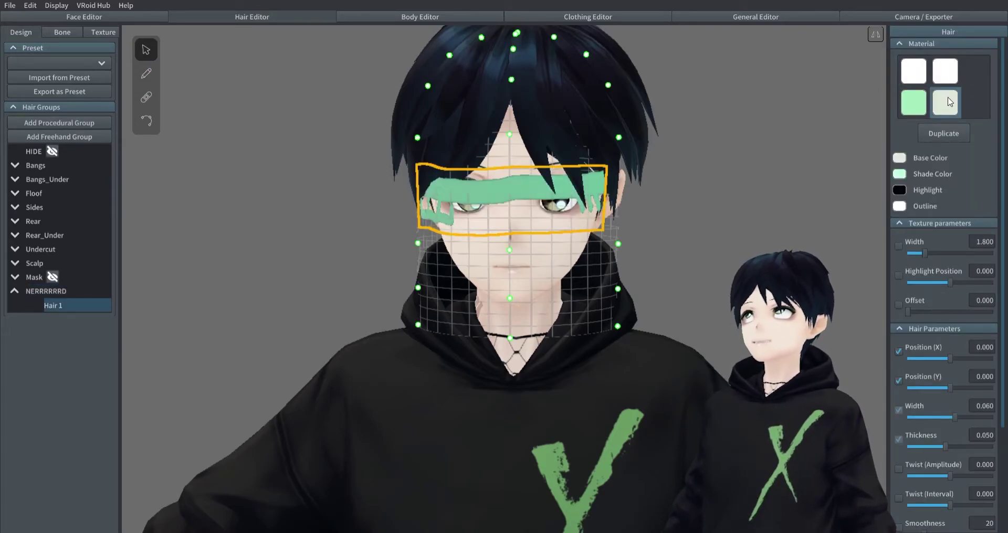
Reposition the control points of Hair 1 along the front of the face to straighten the band across the eyes.
mouse_move(724, 247)
right_mouse_down()
mouse_move(722, 234)
mouse_move(722, 246)
right_mouse_up()
left_click(146, 121)
scroll(491, 294, "up", 3)
right_click_drag(491, 289, 494, 287)
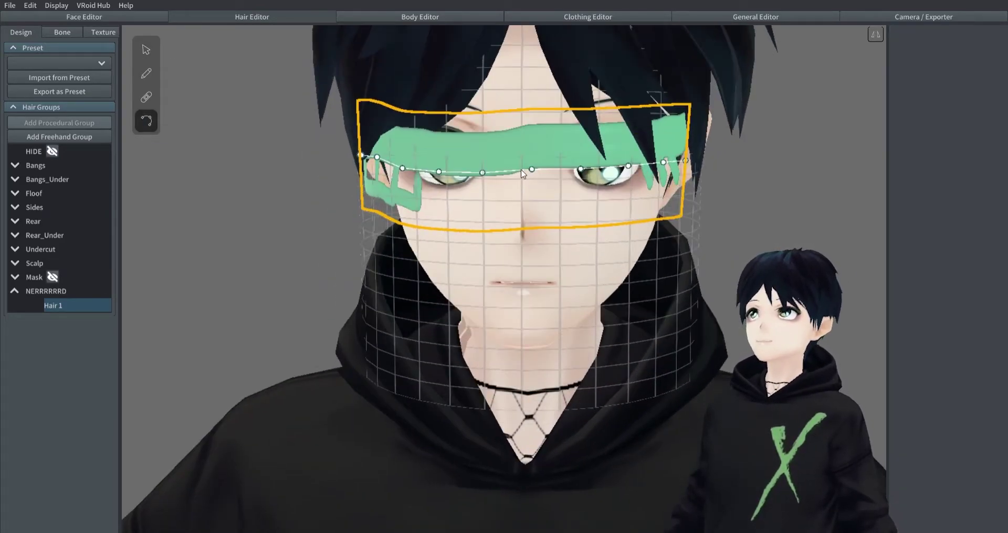
right_click_drag(534, 187, 541, 184)
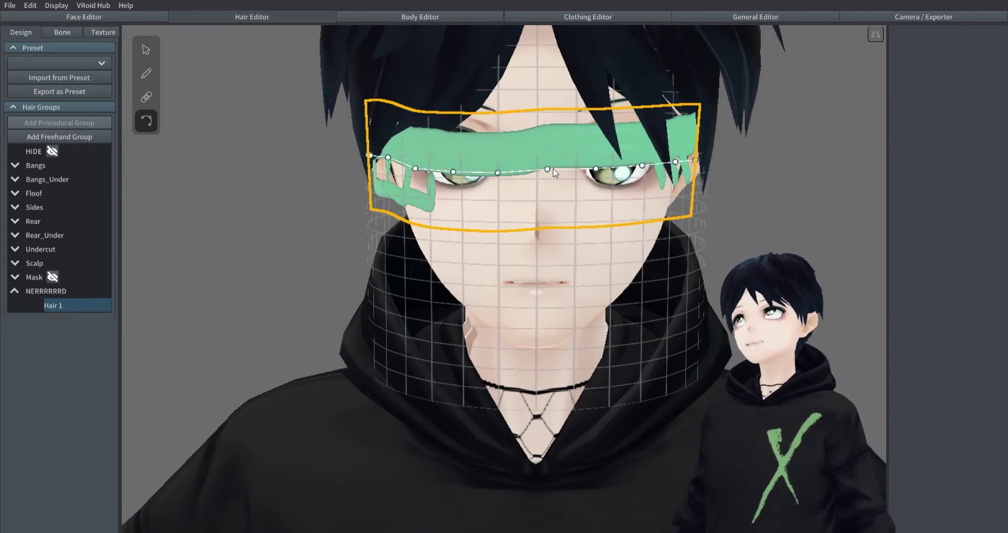
left_click_drag(548, 170, 615, 173)
left_click_drag(454, 171, 461, 172)
mouse_move(586, 176)
right_mouse_down()
mouse_move(579, 182)
mouse_move(589, 191)
mouse_move(536, 169)
right_mouse_up()
left_click_drag(562, 166, 521, 163)
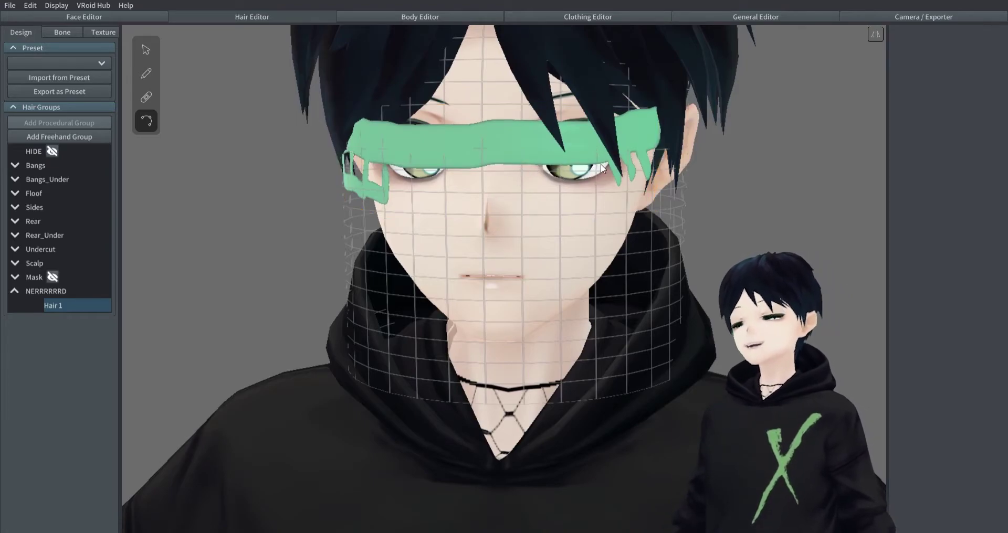
Adjust the outer control points of Hair 1 so the band wraps evenly around the sides of the face.
left_click_drag(660, 159, 659, 163)
right_click_drag(573, 218, 606, 195)
right_click_drag(386, 128, 662, 134)
mouse_move(669, 125)
left_mouse_down()
mouse_move(671, 136)
mouse_move(721, 131)
left_mouse_up()
mouse_move(861, 158)
right_mouse_down()
mouse_move(743, 176)
mouse_move(745, 188)
right_mouse_up()
left_click_drag(487, 117, 488, 121)
mouse_move(494, 126)
right_mouse_down()
mouse_move(294, 136)
mouse_move(566, 135)
right_mouse_up()
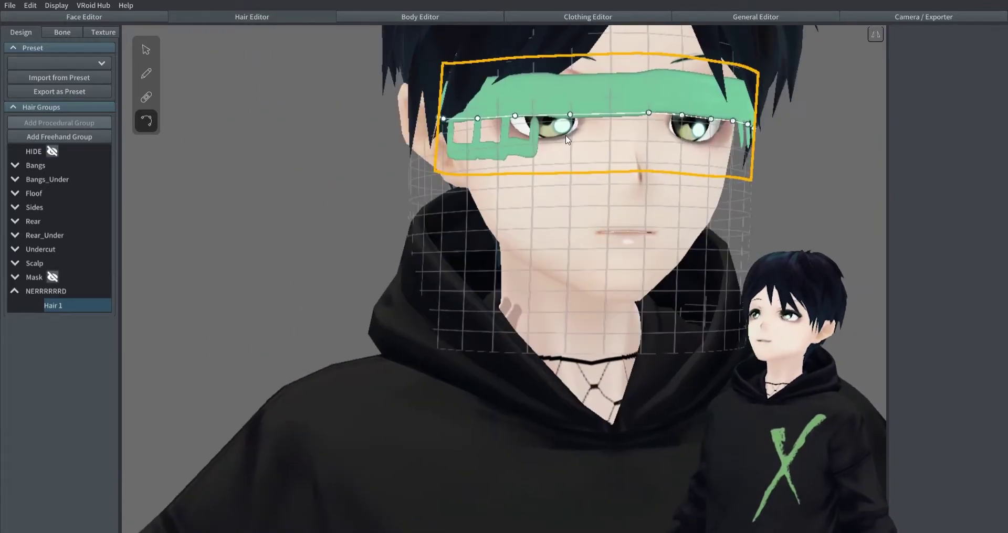
Fine-tune the remaining front control points of Hair 1 to even out their spacing across the eyes.
left_click_drag(571, 115, 609, 113)
right_click_drag(641, 149, 600, 151)
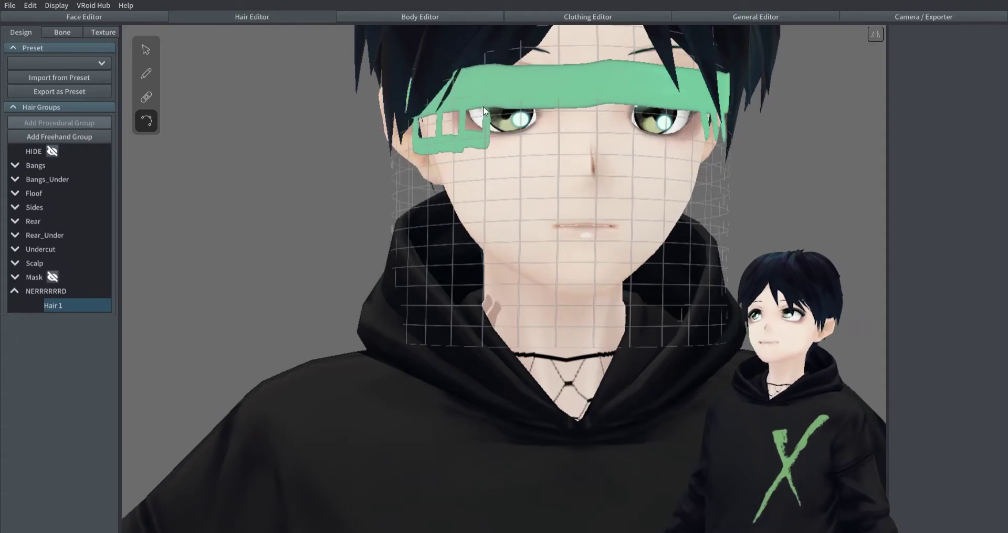
right_click_drag(453, 110, 590, 198)
left_click_drag(613, 136, 604, 137)
right_click_drag(560, 209, 604, 209)
Set the texture Width parameter of Hair 1 to 1.000.
left_click(146, 49)
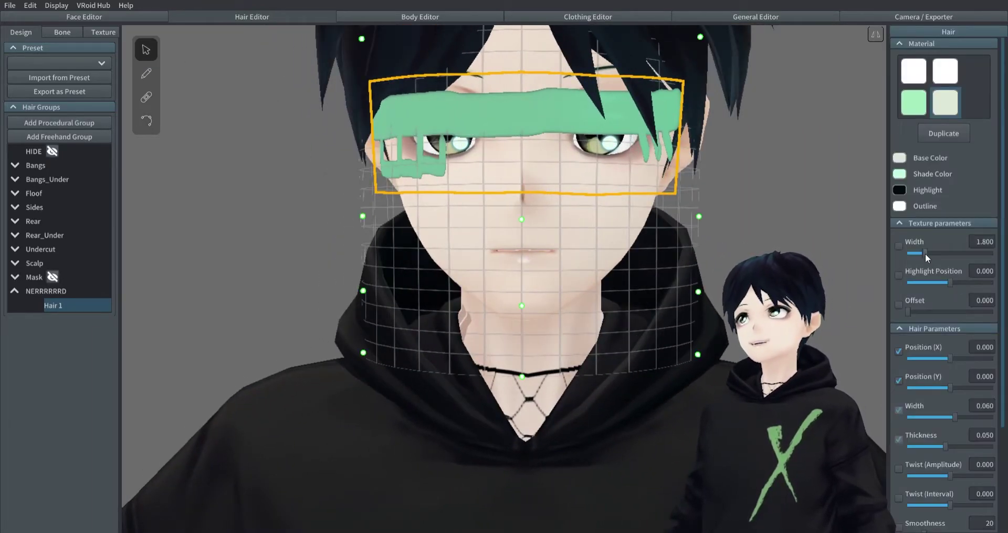
left_click_drag(925, 254, 908, 253)
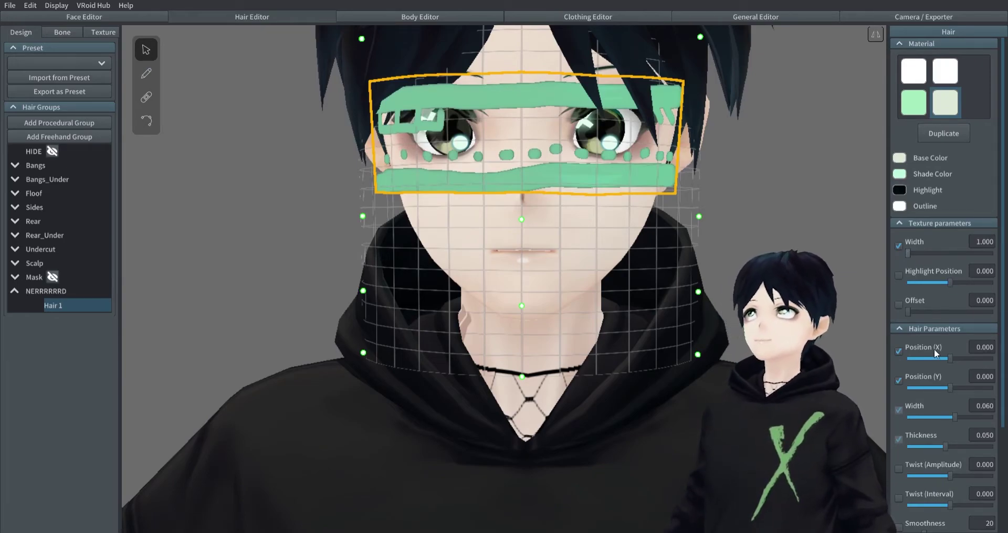
scroll(934, 237, "down", 2)
mouse_move(611, 292)
right_mouse_down()
mouse_move(621, 300)
mouse_move(664, 295)
mouse_move(630, 292)
right_mouse_up()
scroll(628, 301, "down", 5)
scroll(664, 295, "up", 4)
Move control points on both sides of Hair 1 inward, and deselect the strand.
left_click(146, 120)
right_click_drag(266, 141, 315, 144)
left_click_drag(665, 190, 603, 188)
left_click(606, 196)
mouse_move(606, 197)
right_mouse_down()
mouse_move(745, 231)
mouse_move(605, 214)
right_mouse_up()
left_click_drag(358, 196, 421, 194)
right_click_drag(422, 194, 386, 300)
left_click(387, 300)
right_click_drag(750, 271, 723, 269)
scroll(581, 285, "down", 3)
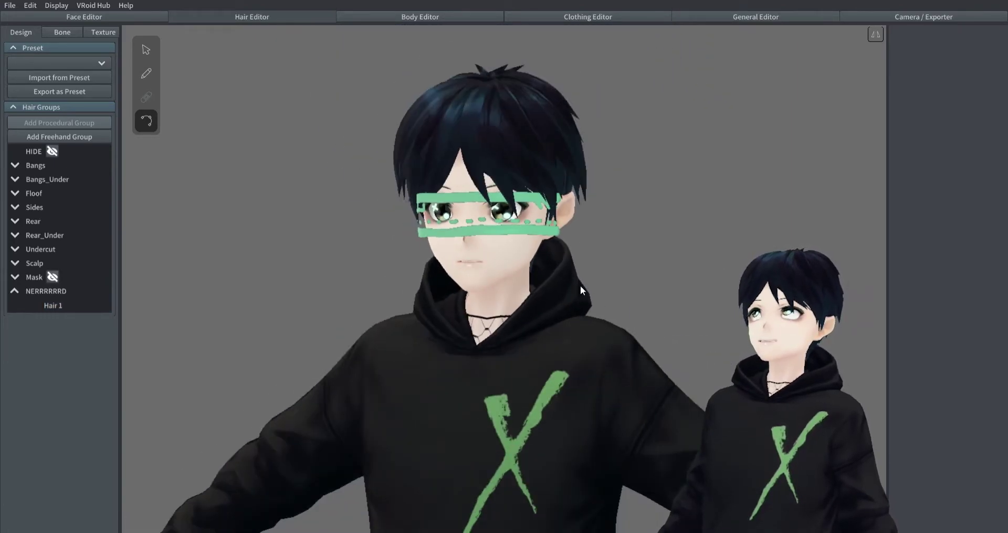
mouse_move(580, 285)
right_mouse_down()
mouse_move(531, 283)
mouse_move(588, 279)
right_mouse_up()
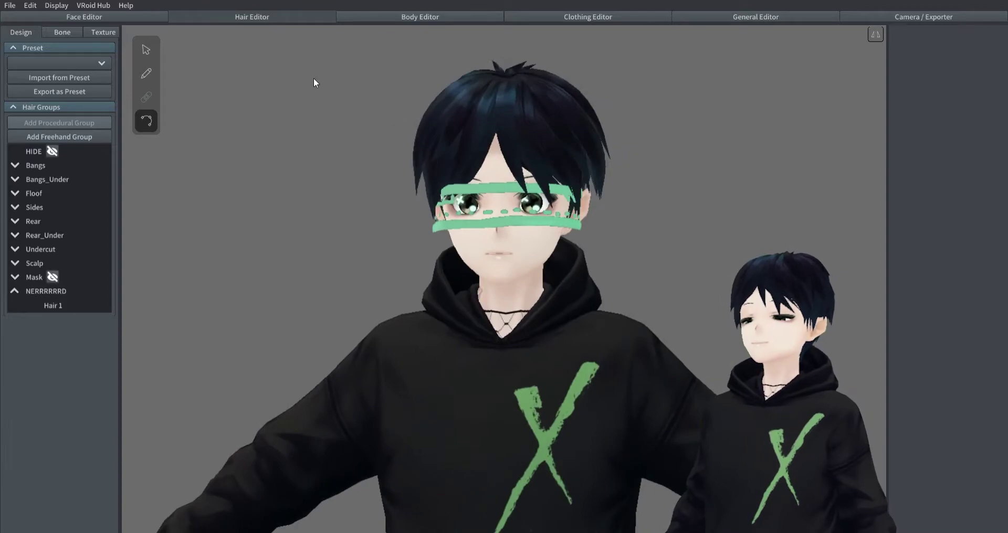
Export the last Hair material's Default Image layer as Glasses.png and open the file in Photoshop.
left_click(102, 31)
left_click(29, 250)
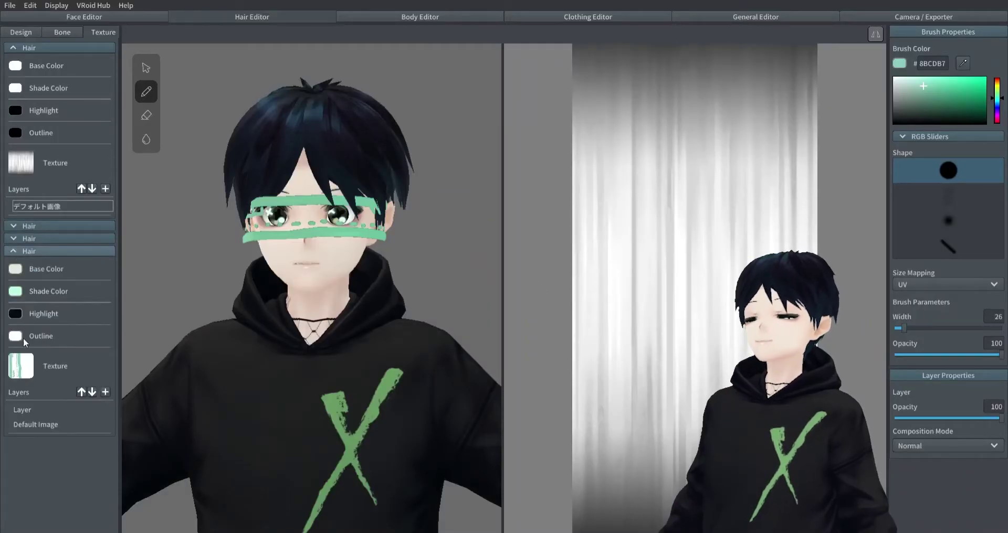
left_click(30, 425)
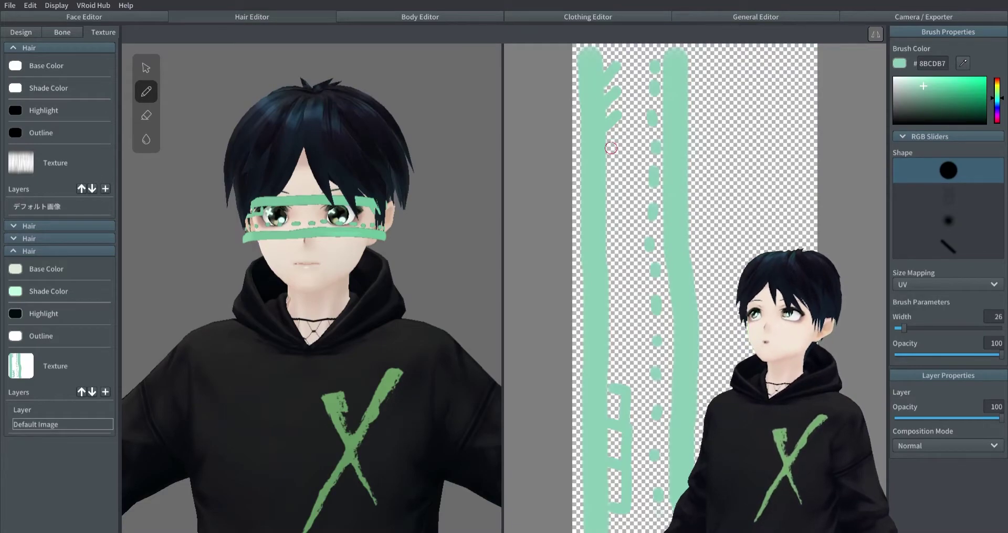
right_click(74, 420)
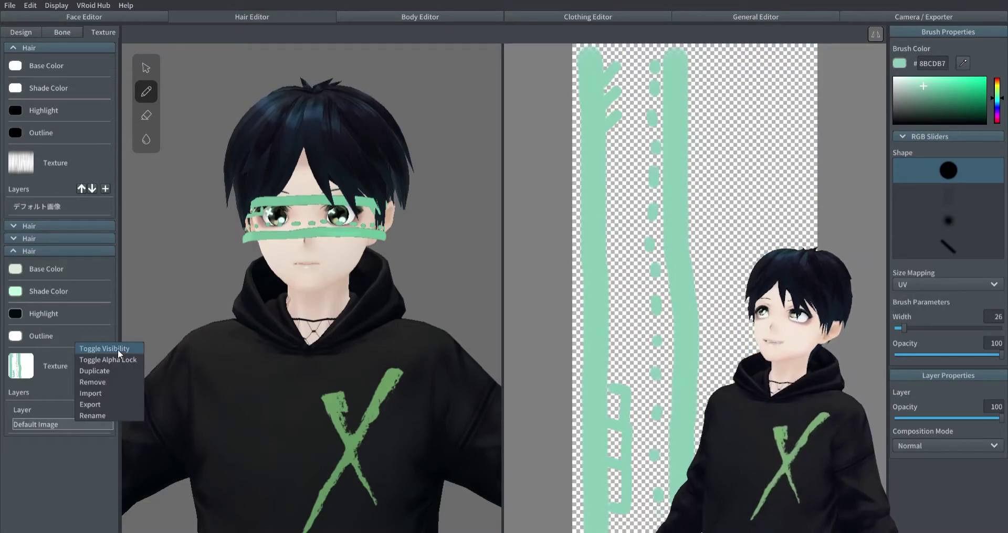
left_click(139, 392)
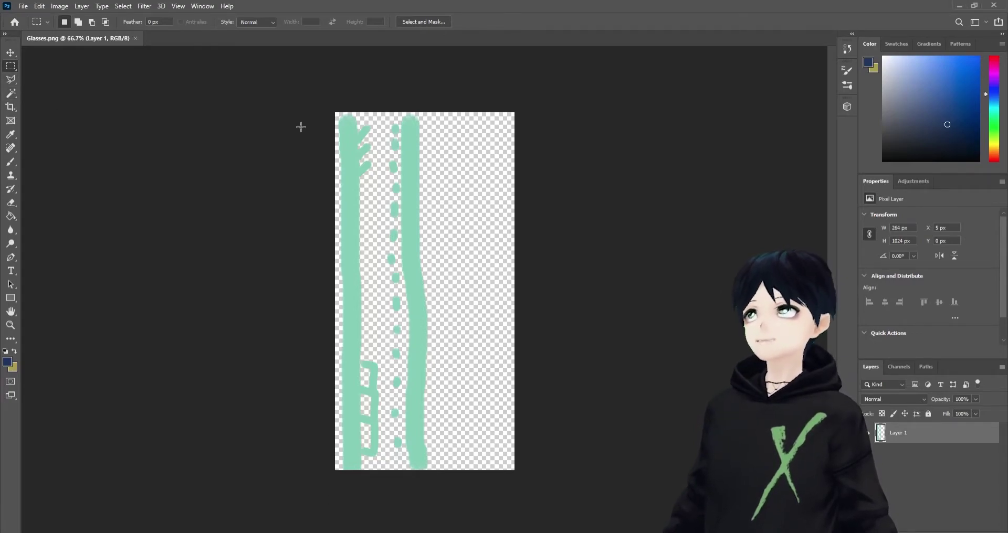
On a new layer, select a 28 px wide full-height strip over the first green stripe and fill it with the sampled green.
key("ctrl+shift+alt+n")
left_click_drag(343, 105, 353, 481)
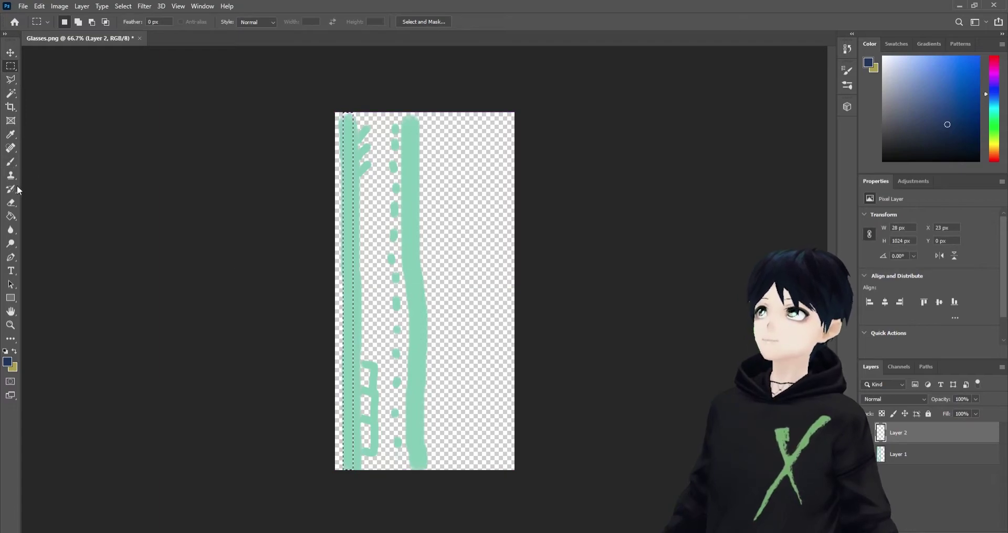
left_click(11, 216)
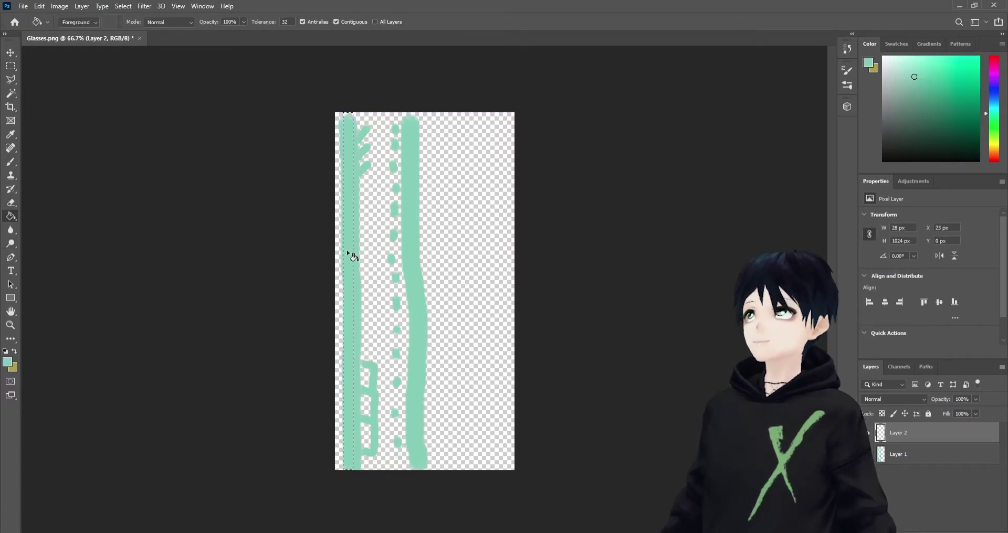
Shift the selection onto the second long stripe, fill it with the same green, hide Layer 1, and deselect.
key("shift+Right")
key("shift+Right")
key("shift+Right")
key("shift+Right")
key("shift+Right")
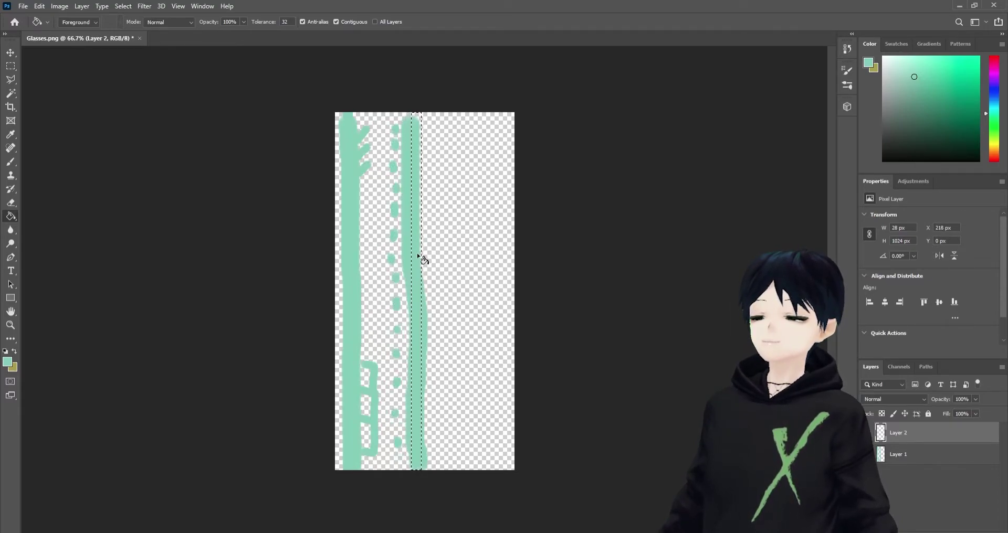
key("ctrl+z")
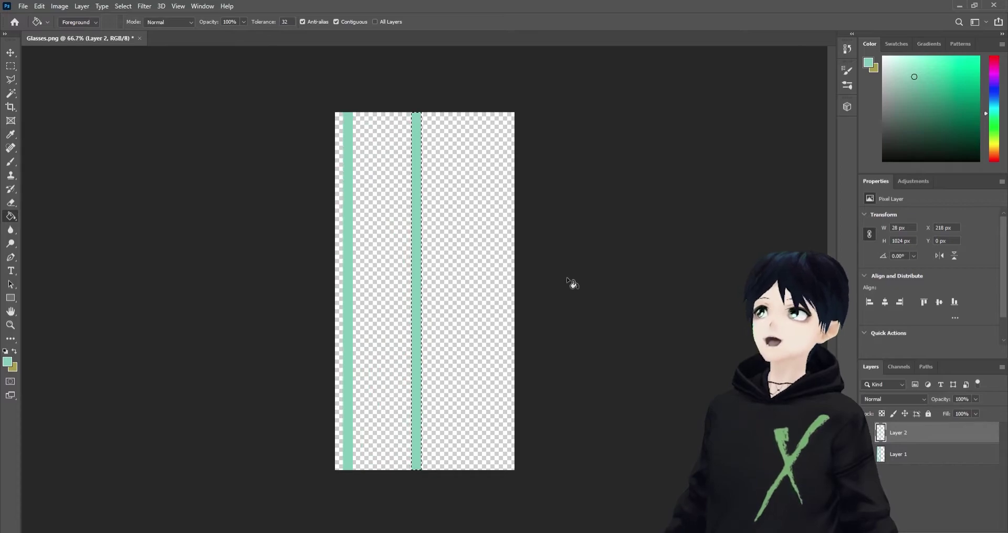
key("m")
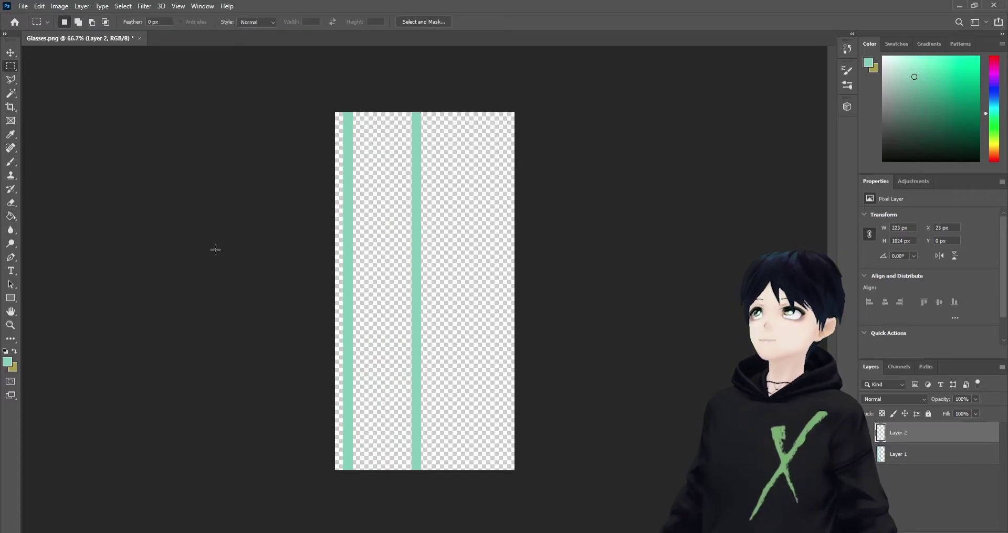
Paint dashes, thin lines and speckle details between the two straight stripes with a small brush, and save the texture.
left_click(9, 163)
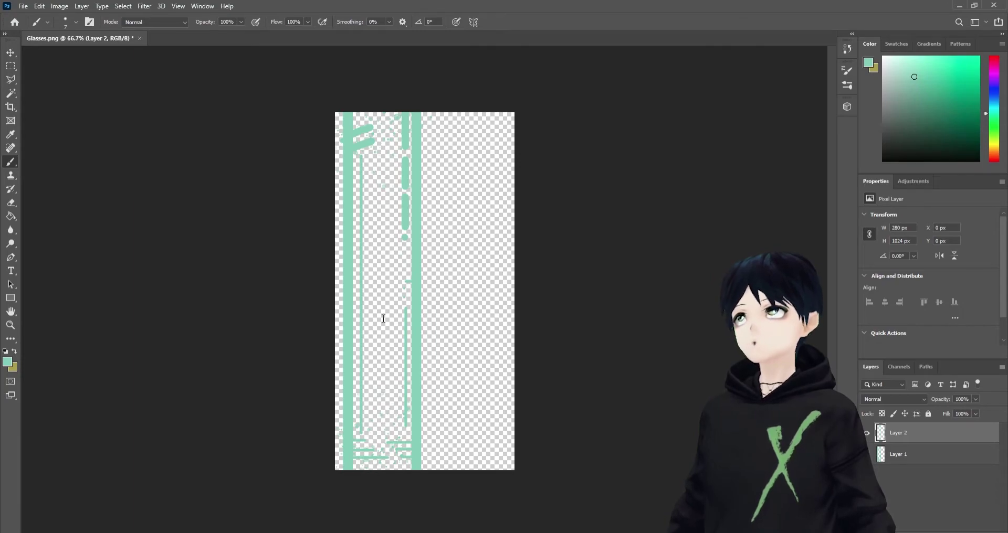
key("ctrl+s")
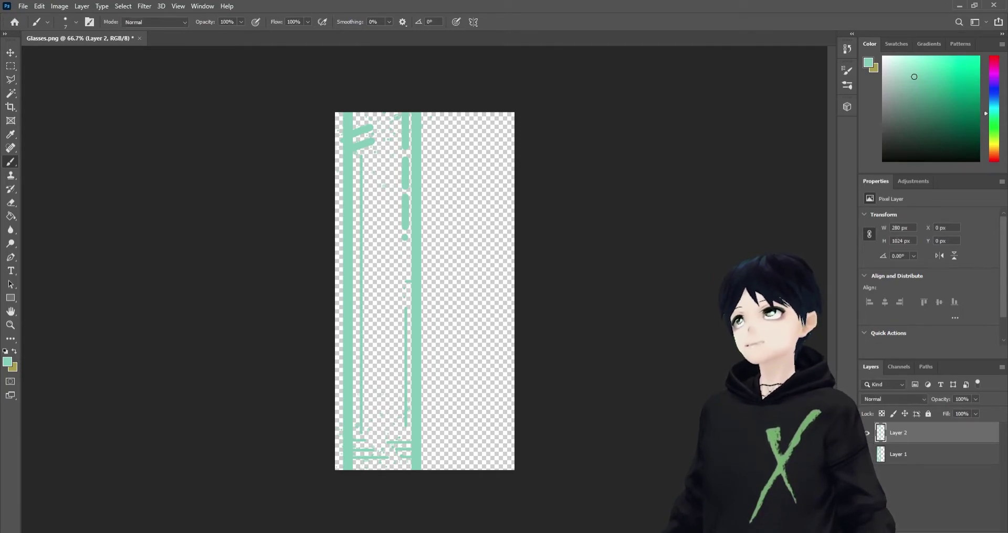
Switch to VRoid Studio and import the edited glasses texture into the last Hair material's Default Image layer.
key("alt+Tab")
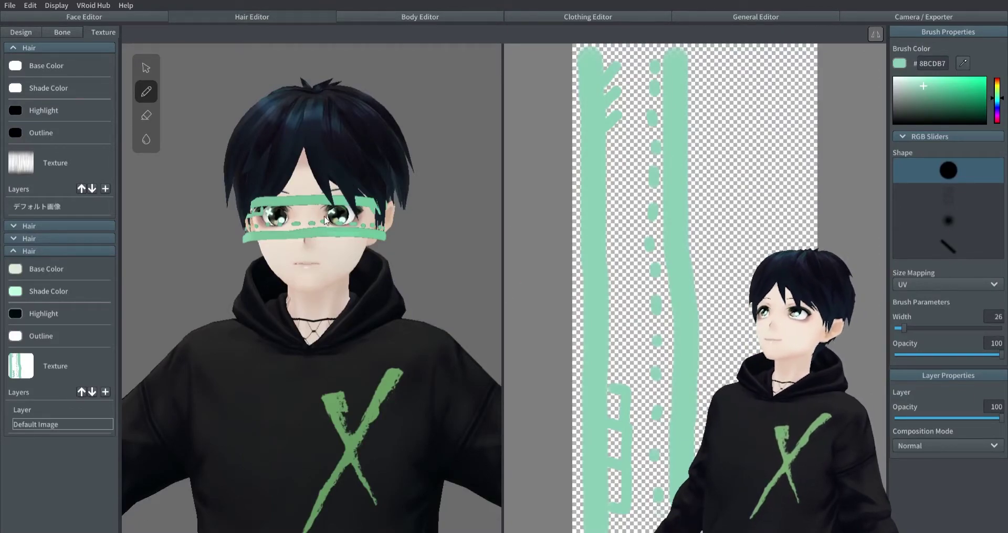
right_click(91, 427)
left_click(125, 395)
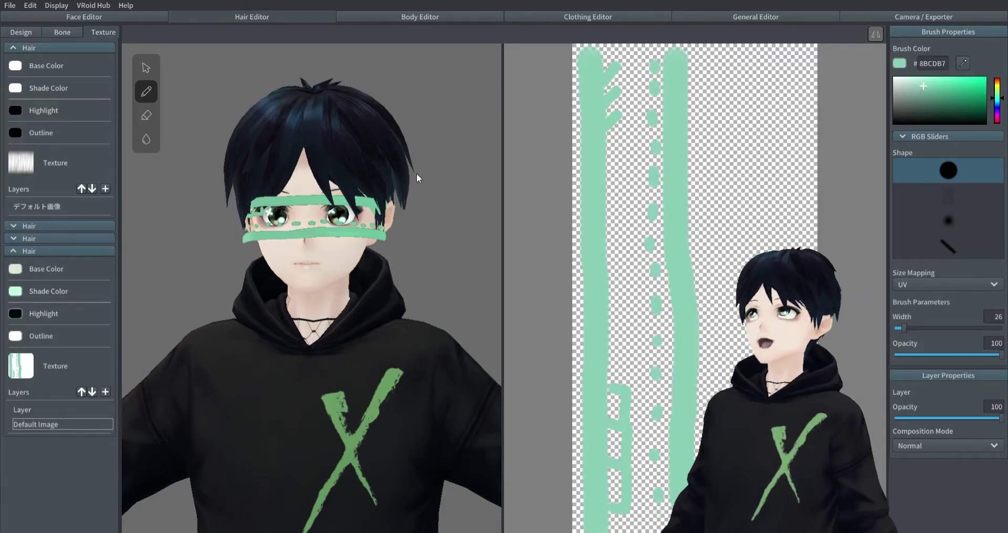
Examine the retextured glasses on the character's face up close and from the side.
scroll(363, 300, "up", 5)
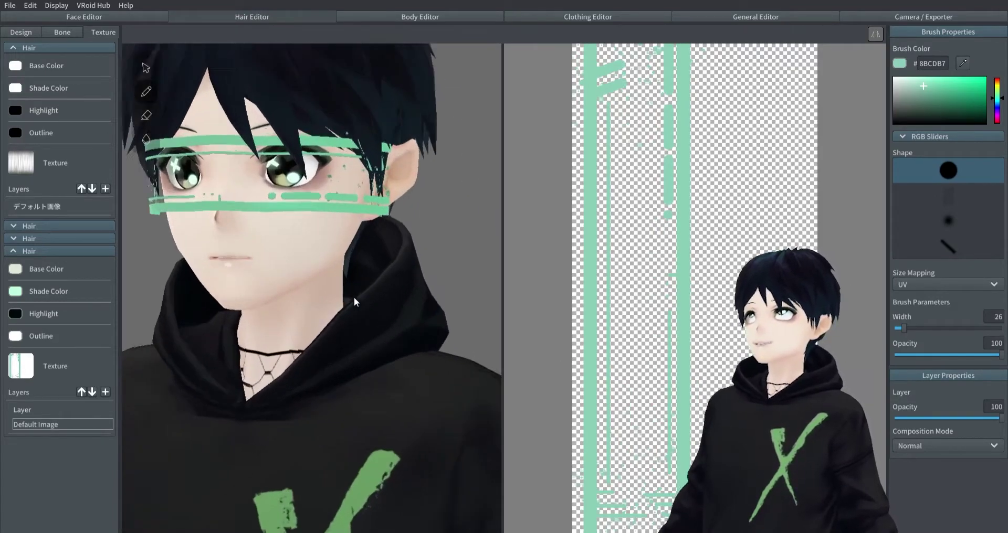
right_click_drag(363, 300, 353, 299)
scroll(352, 299, "down", 1)
scroll(353, 299, "up", 2)
middle_click_drag(352, 300, 346, 288)
right_click_drag(347, 288, 352, 288)
middle_click_drag(352, 289, 357, 285)
scroll(357, 285, "down", 5)
right_click_drag(357, 285, 377, 285)
left_click(146, 68)
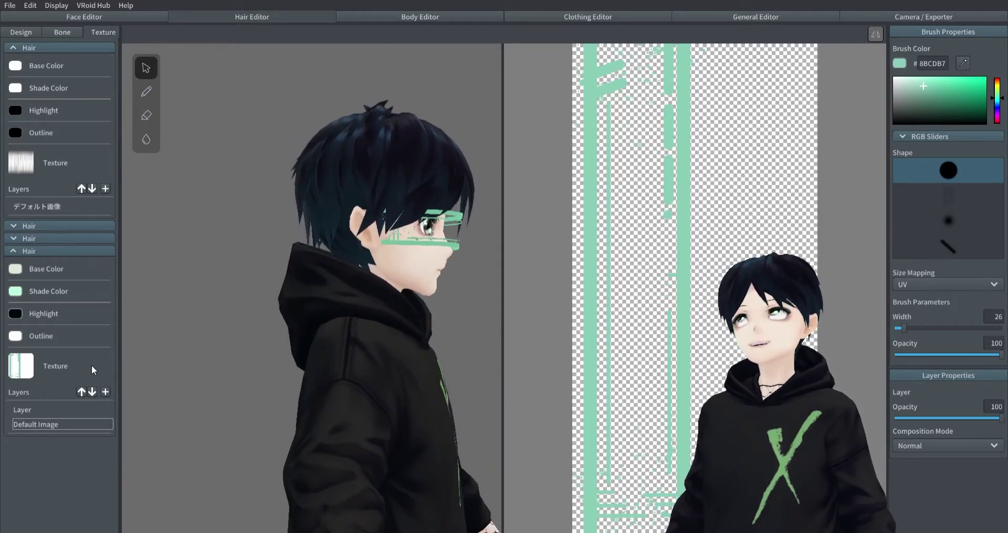
Select the NERRRRRRD group in the hair design view and inspect the fit of the glasses from several angles.
left_click(22, 31)
left_click(63, 290)
scroll(696, 251, "up", 3)
left_click(146, 49)
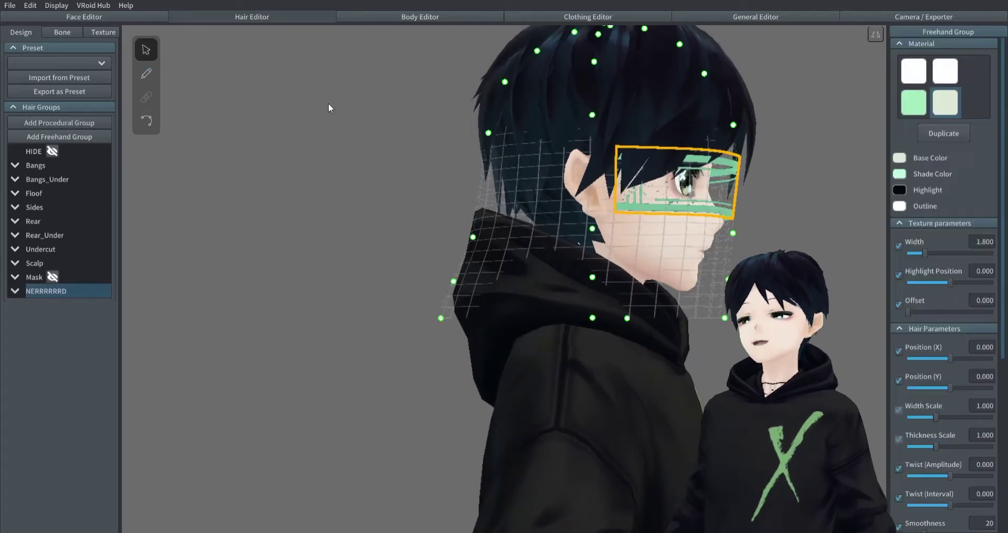
right_click_drag(776, 259, 726, 227)
left_click(718, 223)
left_click(646, 244)
right_click_drag(646, 246, 680, 247)
scroll(695, 176, "up", 3)
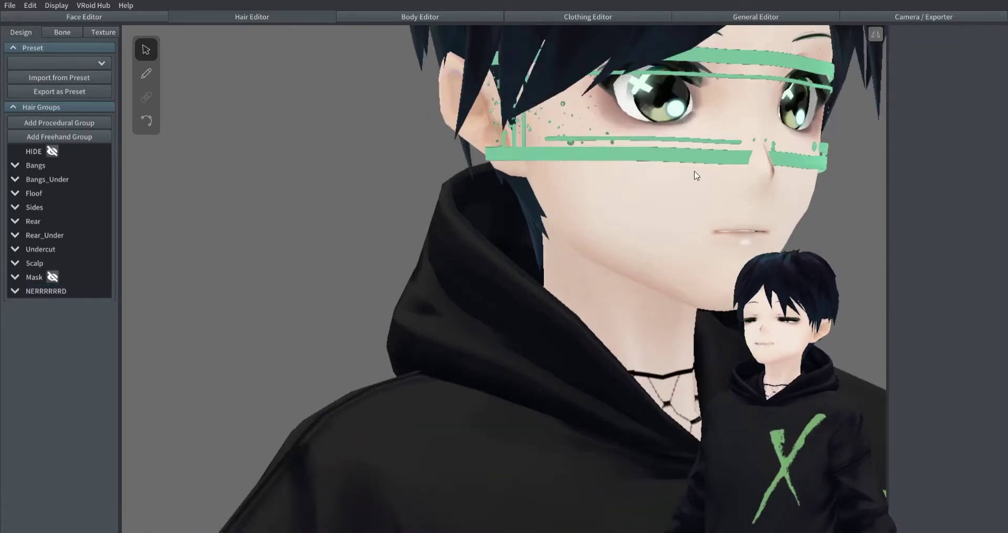
left_click(695, 175)
right_click_drag(695, 176, 728, 177)
scroll(728, 176, "down", 2)
left_click_drag(759, 212, 763, 217)
right_click_drag(762, 217, 741, 198)
left_click(799, 200)
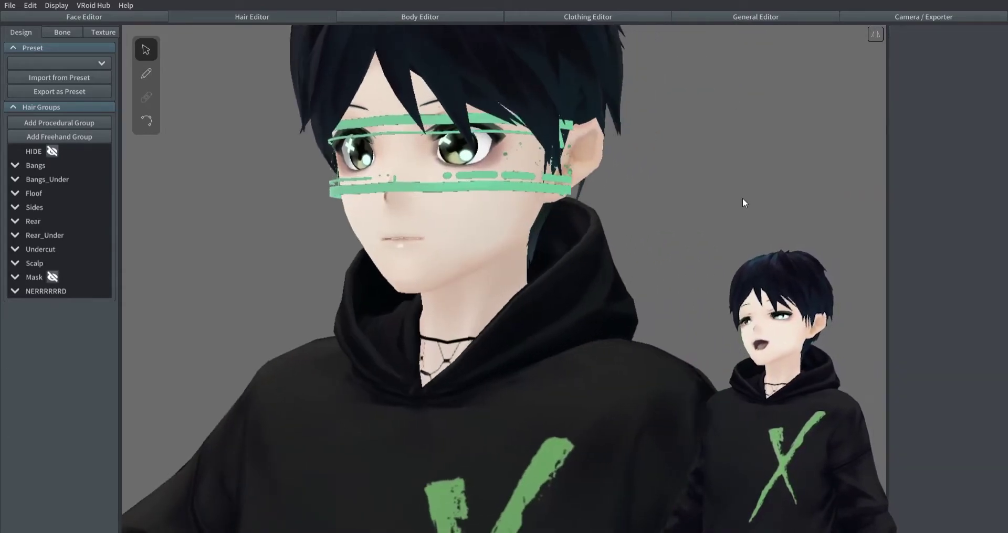
Narrow the glasses by reducing the Width Scale of the NERRRRRRD hair group, and deselect the group.
left_click(565, 193)
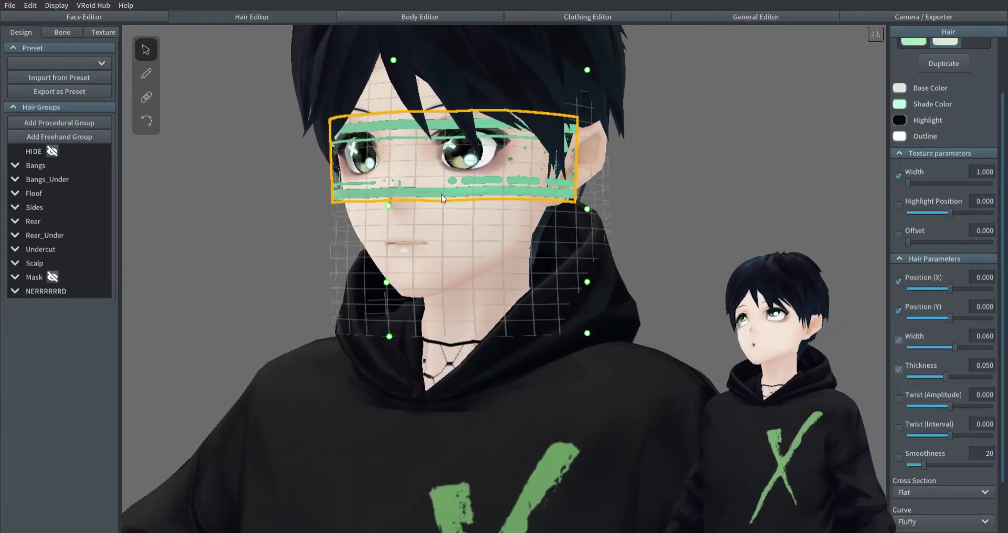
left_click(24, 291)
left_click_drag(936, 383, 923, 385)
left_click(742, 253)
mouse_move(742, 253)
right_mouse_down()
mouse_move(727, 255)
mouse_move(763, 254)
mouse_move(705, 249)
mouse_move(749, 243)
mouse_move(711, 251)
mouse_move(732, 251)
right_mouse_up()
left_click(23, 291)
left_click(745, 247)
scroll(745, 247, "down", 3)
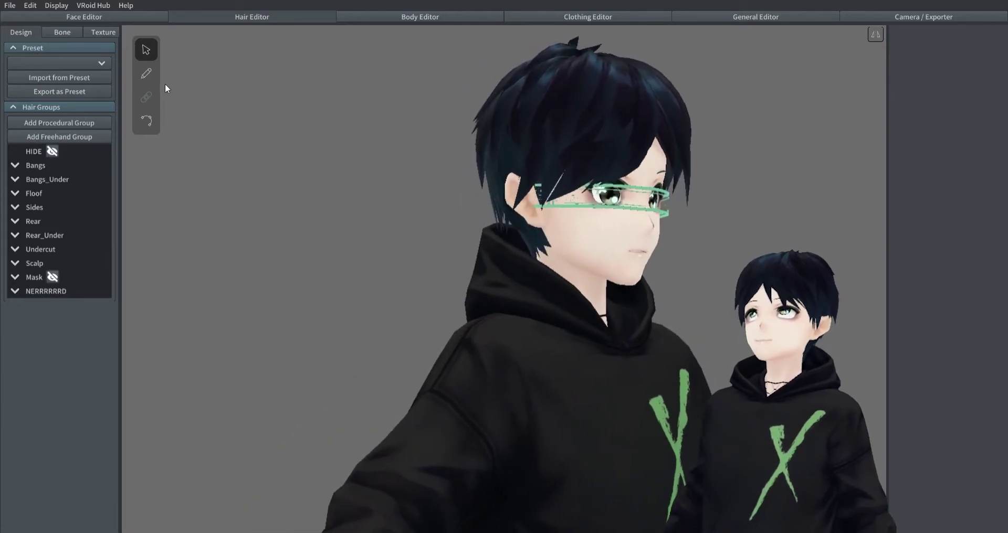
Paint solid #8BCDB7 bars across both ends of the glasses' Default Image texture layer with a brush width of 74.
left_click(108, 30)
left_click(11, 250)
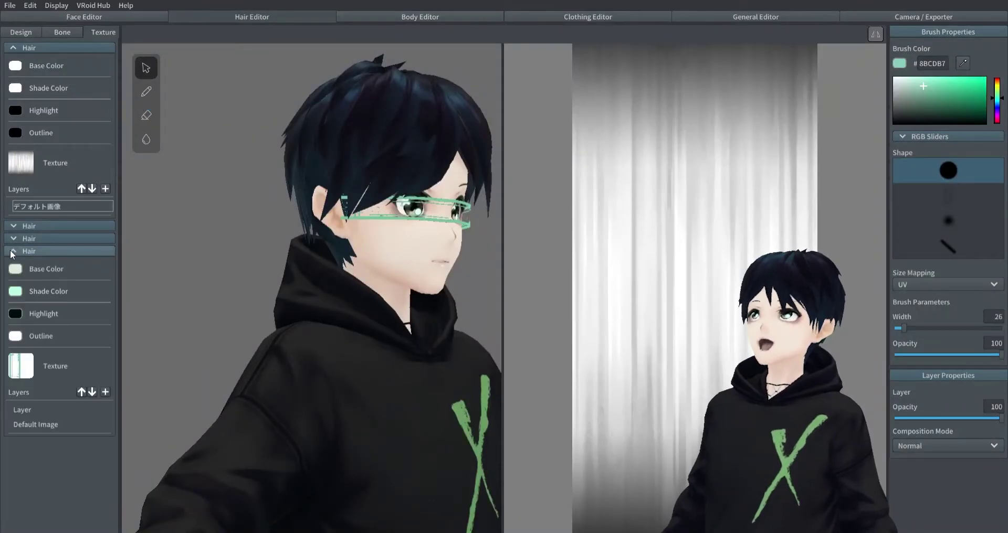
left_click(45, 423)
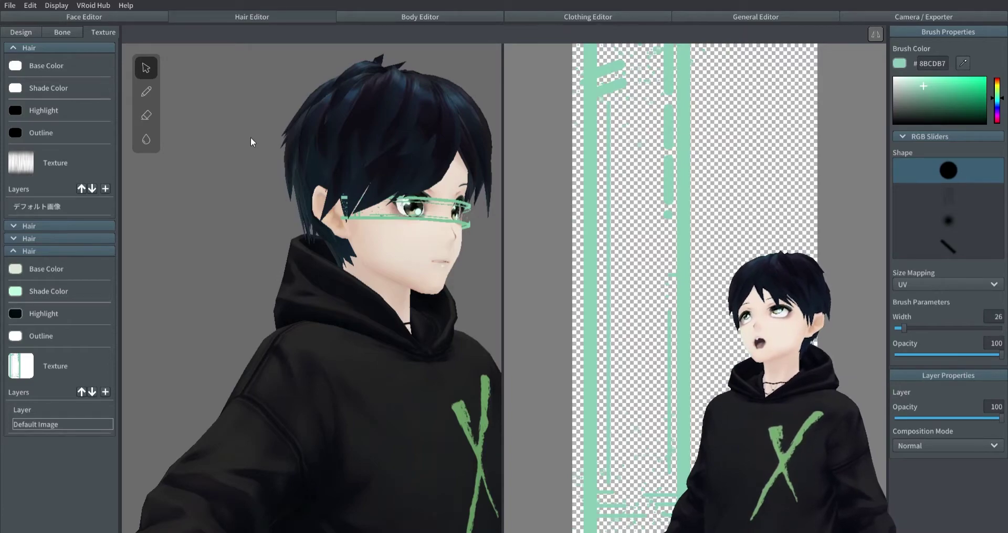
left_click(146, 91)
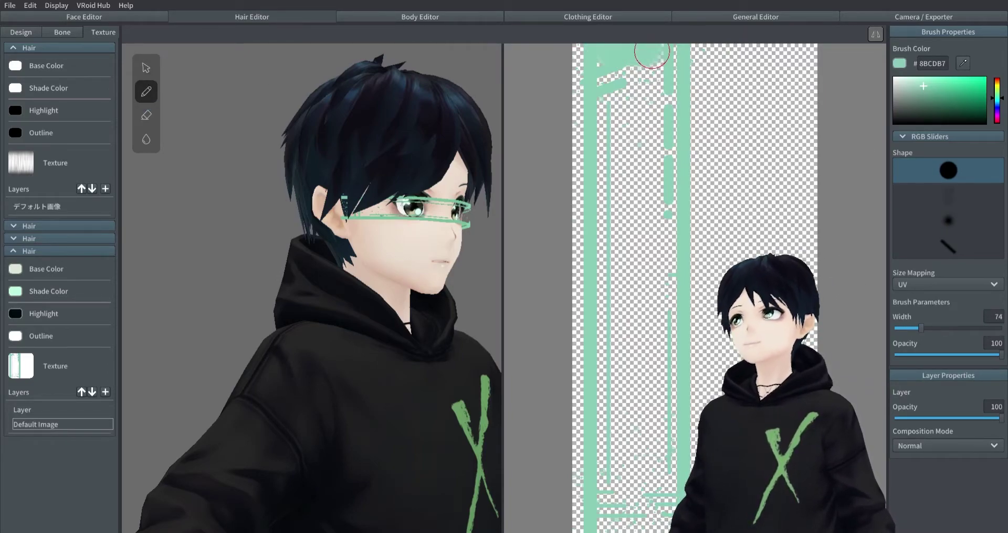
scroll(693, 397, "down", 2)
left_click_drag(685, 455, 625, 455)
mouse_move(449, 365)
right_mouse_down()
mouse_move(388, 366)
mouse_move(443, 363)
mouse_move(415, 366)
right_mouse_up()
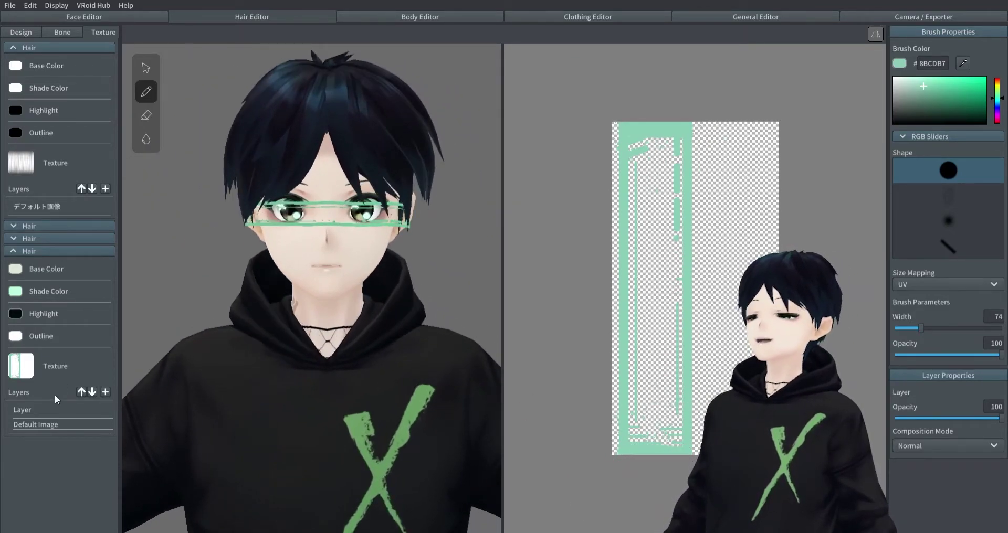
Preview the glasses in the camera view with the Standby 2, Walking, Running and Standby 6 male animations.
left_click(15, 34)
right_click_drag(691, 287, 321, 434)
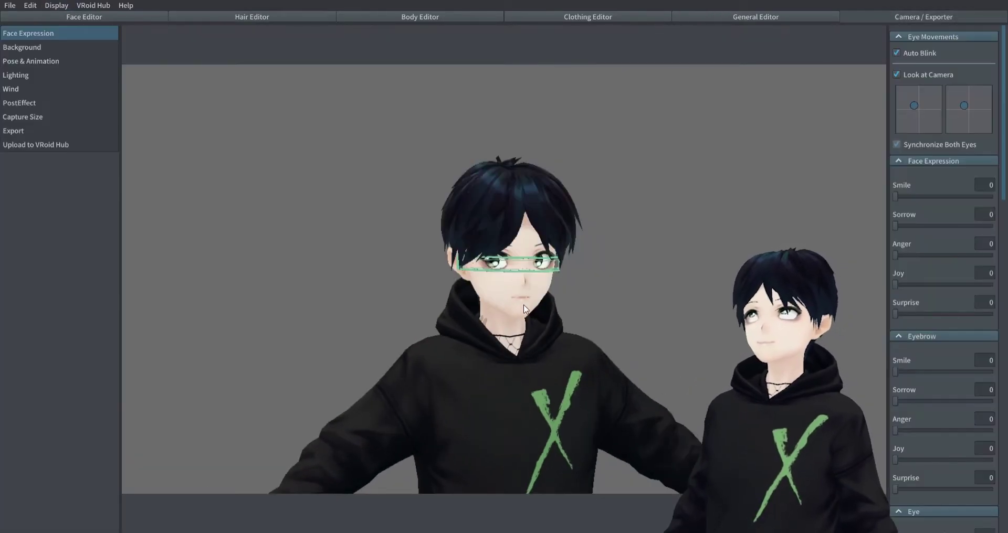
middle_click_drag(557, 269, 556, 220)
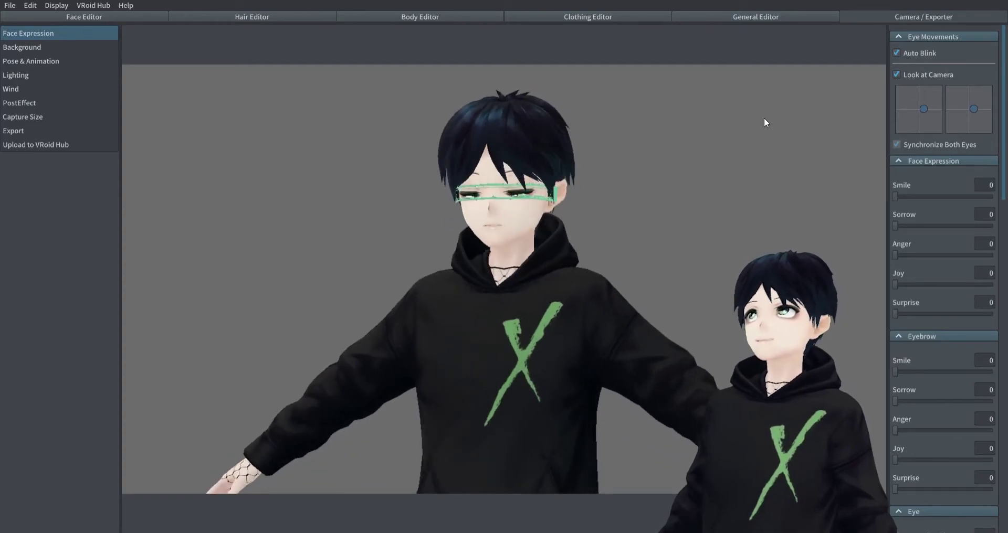
left_click(32, 61)
left_click(924, 110)
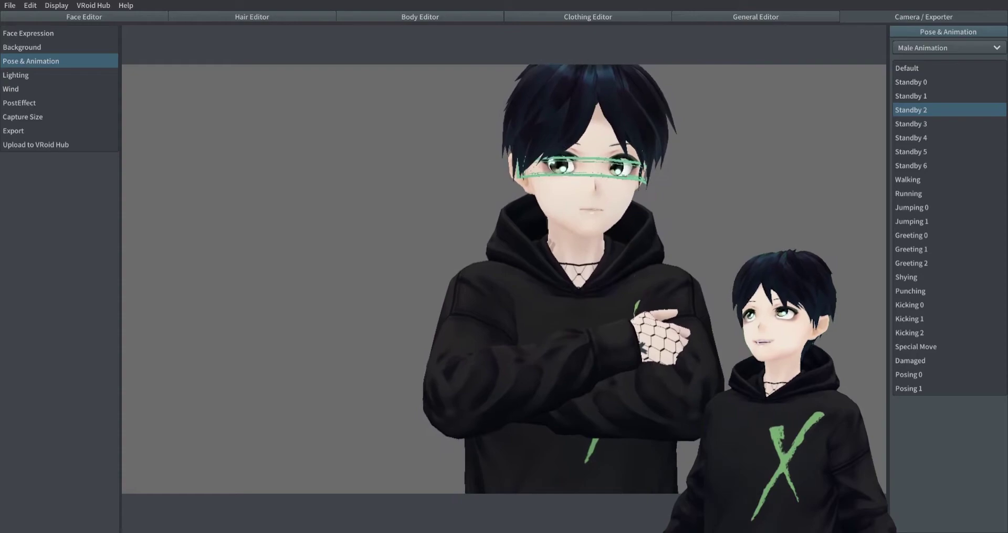
left_click(932, 179)
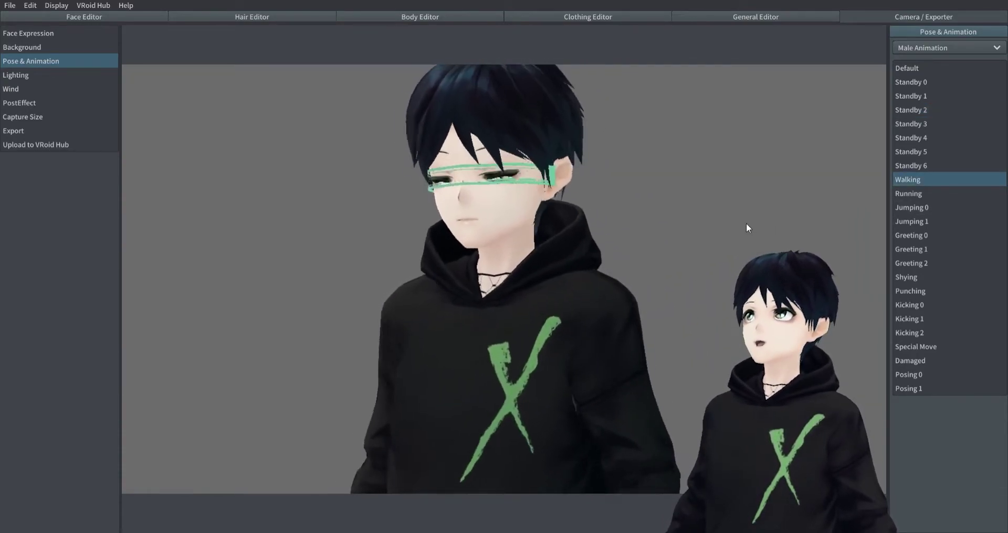
left_click(905, 193)
left_click(913, 165)
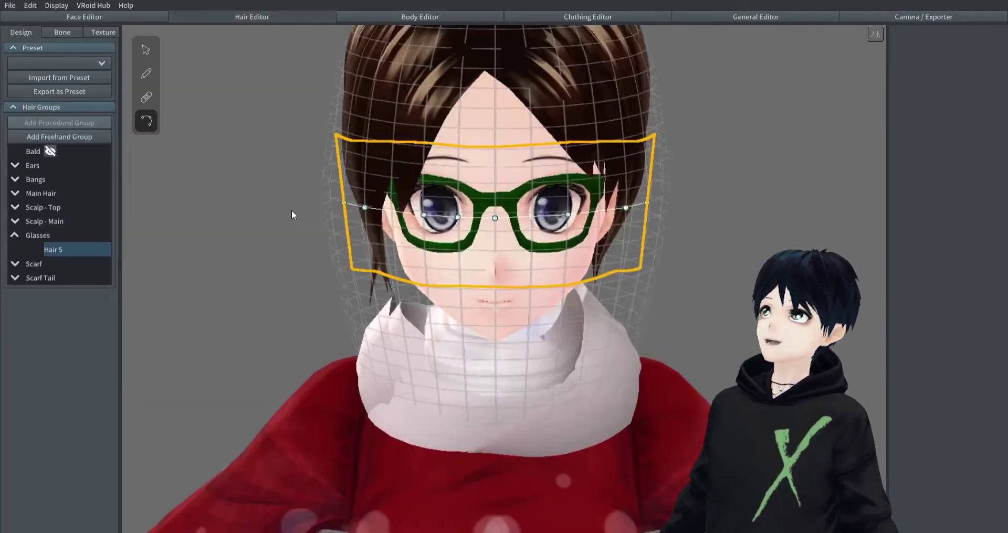
Select the Hair 5 glasses strand on the second character and adjust its material's Base Color and Shade Color.
left_click(53, 250)
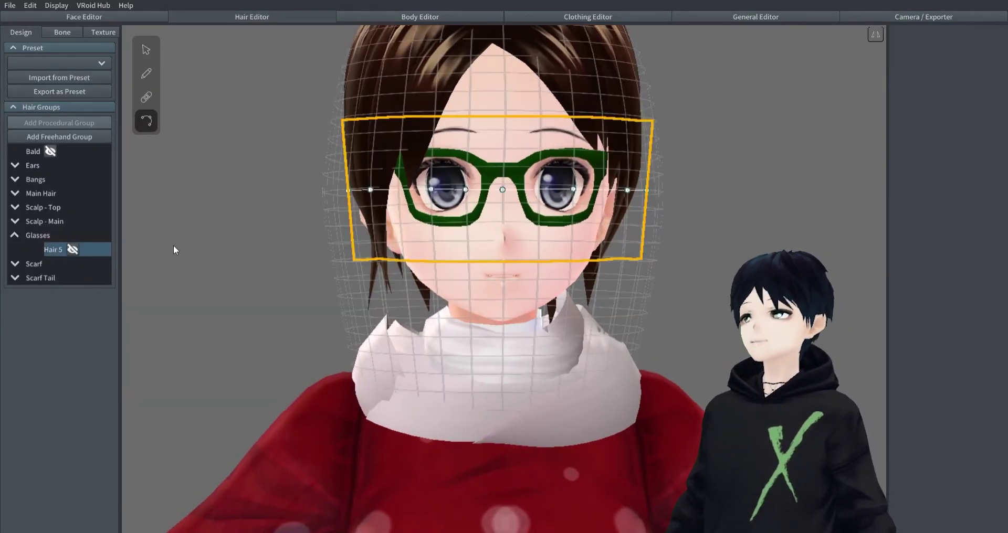
left_click(145, 50)
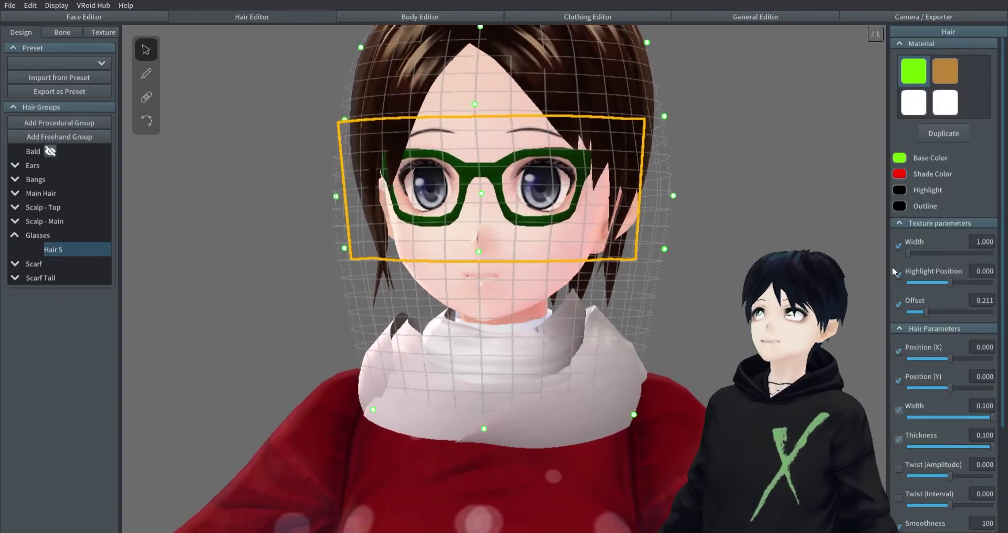
left_click(901, 157)
left_click_drag(840, 197, 873, 157)
left_click(817, 97)
right_click_drag(809, 142, 865, 160)
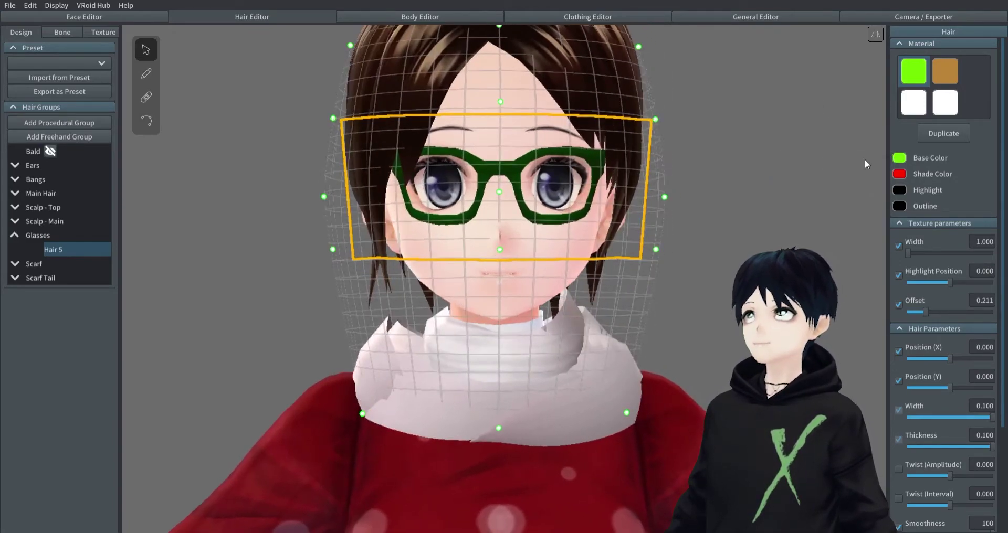
left_click(899, 173)
mouse_move(865, 200)
left_mouse_down()
mouse_move(898, 226)
mouse_move(785, 183)
mouse_move(915, 279)
mouse_move(877, 203)
left_mouse_up()
right_click_drag(777, 157, 732, 121)
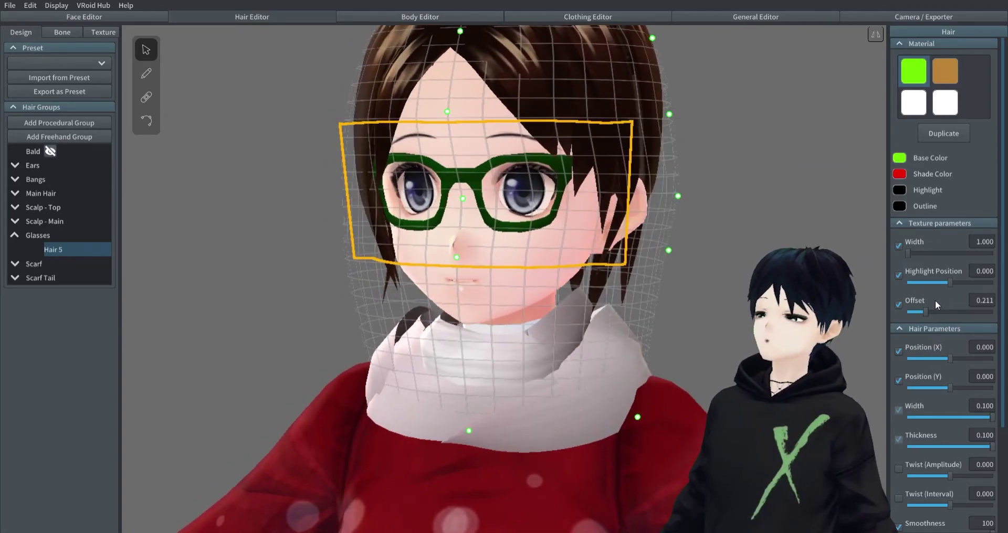
Try a Width of 0.058 on the Hair 5 glasses strand, and restore the Width to 0.100.
left_click_drag(991, 417, 953, 418)
mouse_move(777, 336)
right_mouse_down()
mouse_move(829, 339)
mouse_move(769, 326)
right_mouse_up()
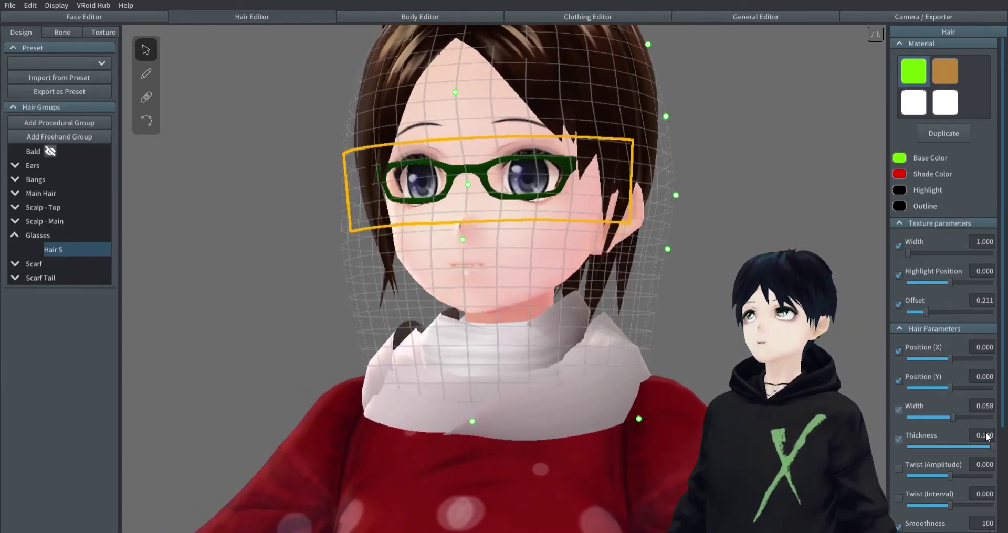
left_click_drag(953, 417, 993, 447)
right_click_drag(777, 420, 887, 416)
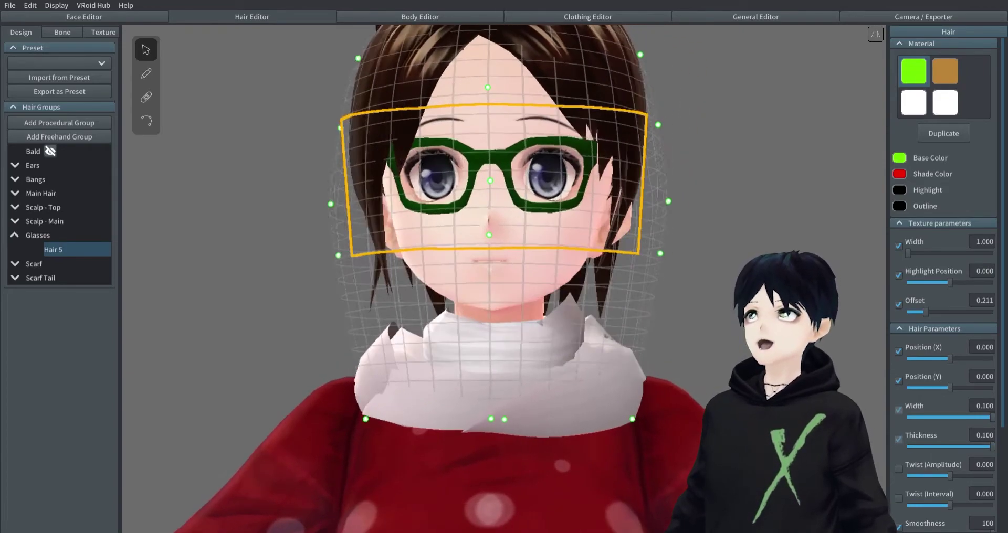
left_click_drag(960, 416, 993, 417)
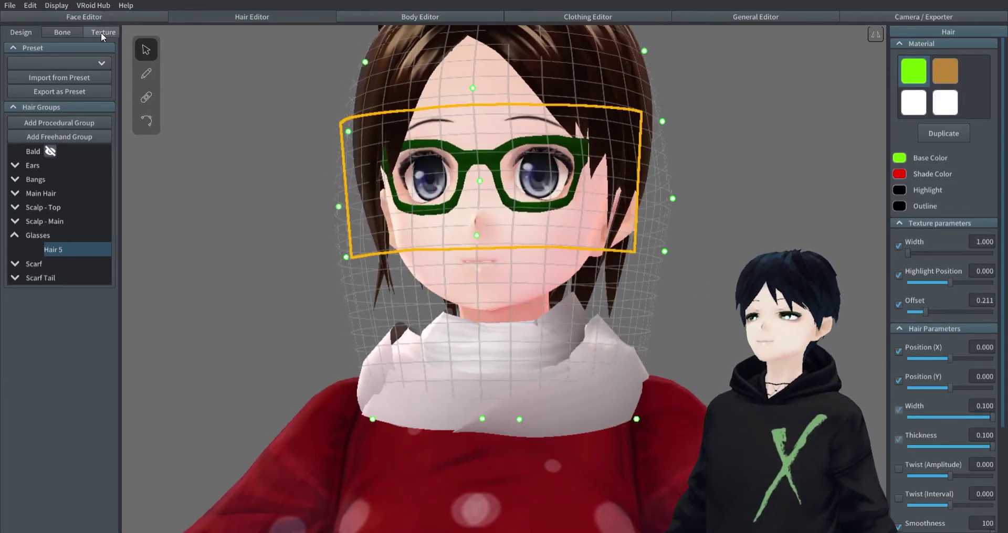
Show the hidden lens layer of the glasses texture so the lenses are filled in.
left_click(102, 32)
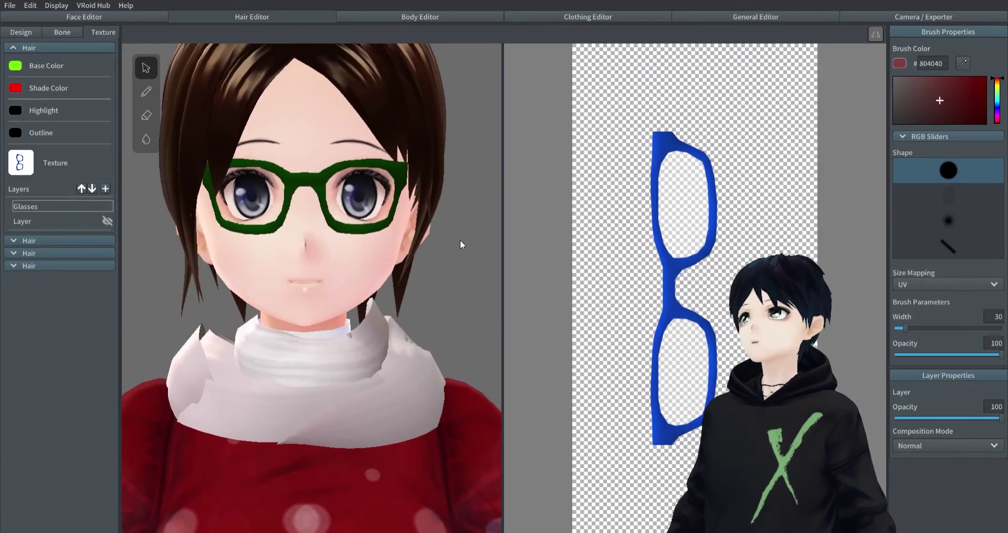
left_click(46, 222)
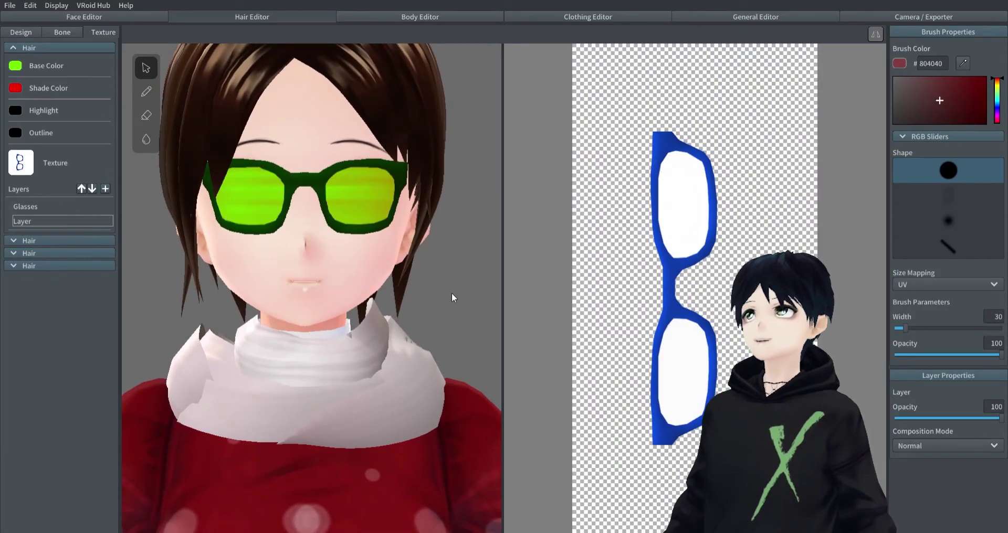
right_click_drag(449, 294, 449, 294)
scroll(445, 295, "down", 3)
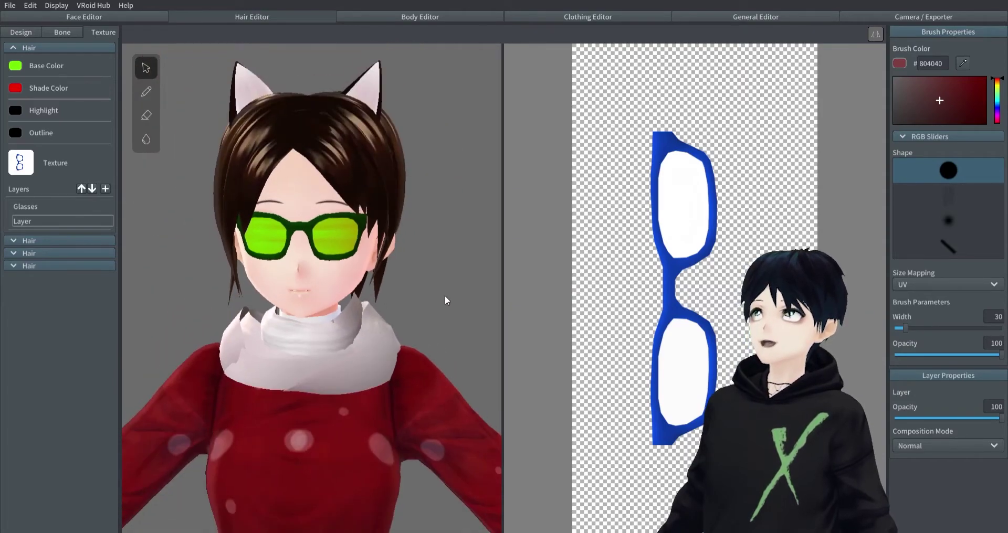
Try Darken and other composition modes on the lens layer of the glasses texture, and restore the mode to Normal.
mouse_move(999, 418)
left_mouse_down()
mouse_move(901, 430)
mouse_move(998, 429)
mouse_move(898, 428)
mouse_move(1002, 428)
left_mouse_up()
left_click(966, 446)
left_click(950, 420)
left_click(935, 446)
left_click(928, 385)
left_click(940, 446)
left_click(921, 341)
left_click(918, 444)
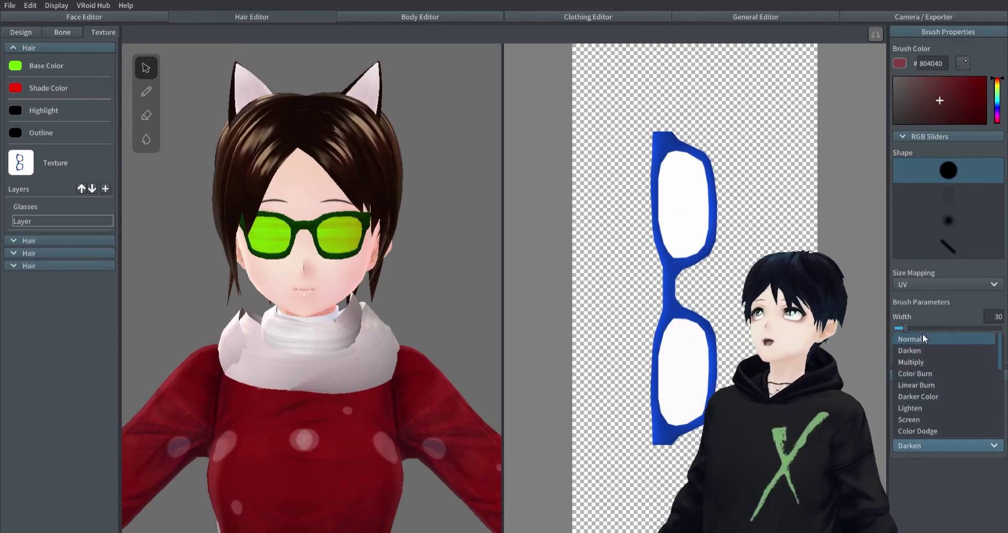
left_click(922, 337)
Hide the lens layer of the glasses texture so only the frame is shown.
right_click(109, 220)
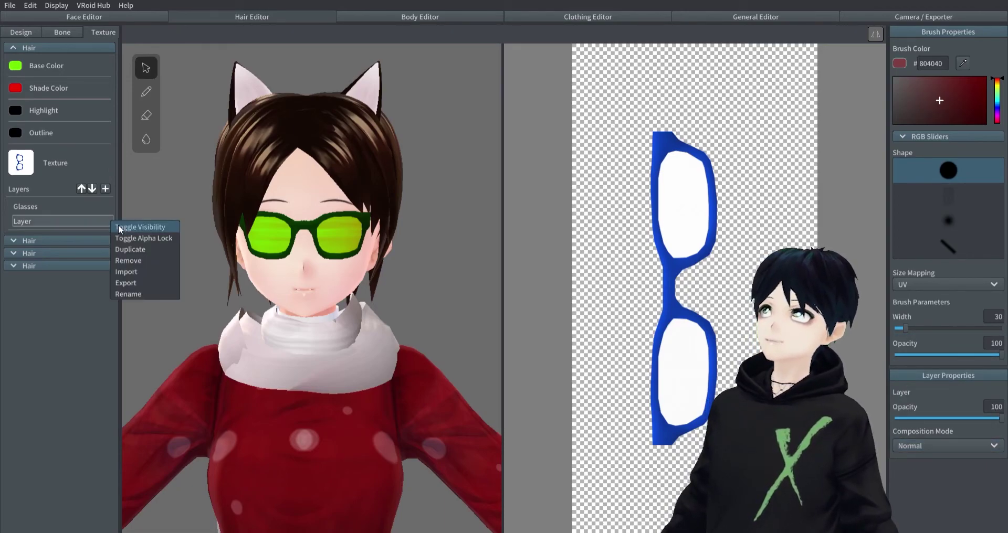
left_click(120, 227)
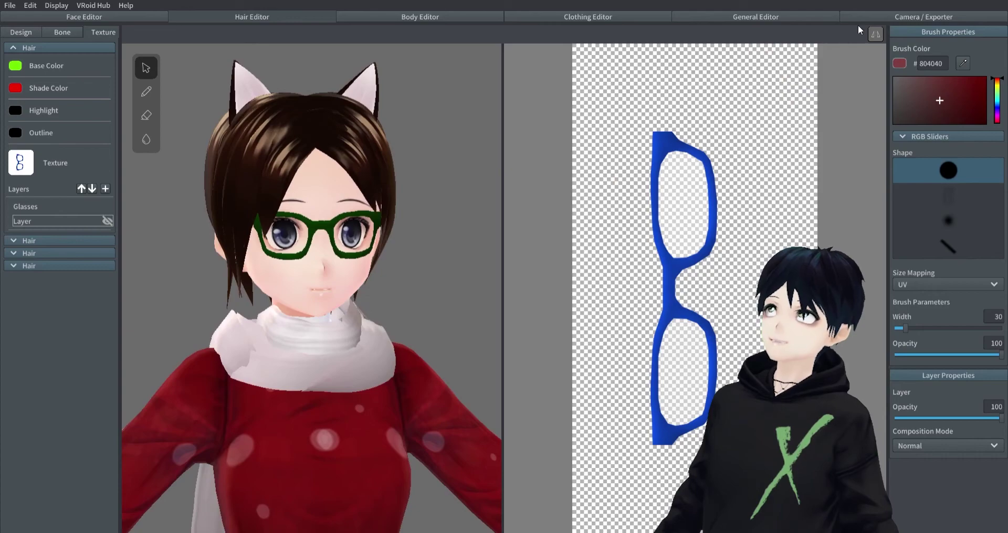
Preview the frame-only glasses in the camera view with the Standby 0 and Standby 1 female animations.
left_click(923, 16)
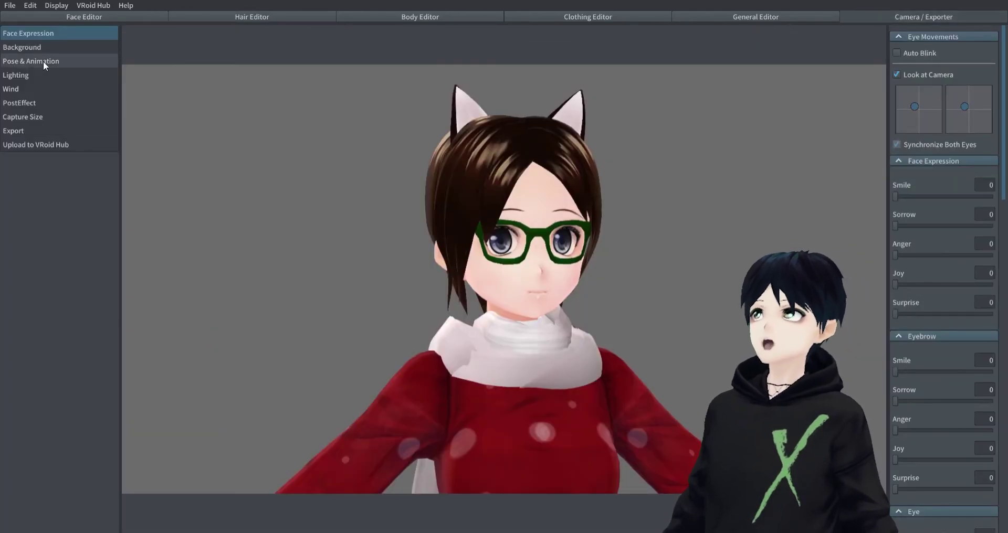
left_click(43, 61)
left_click(916, 82)
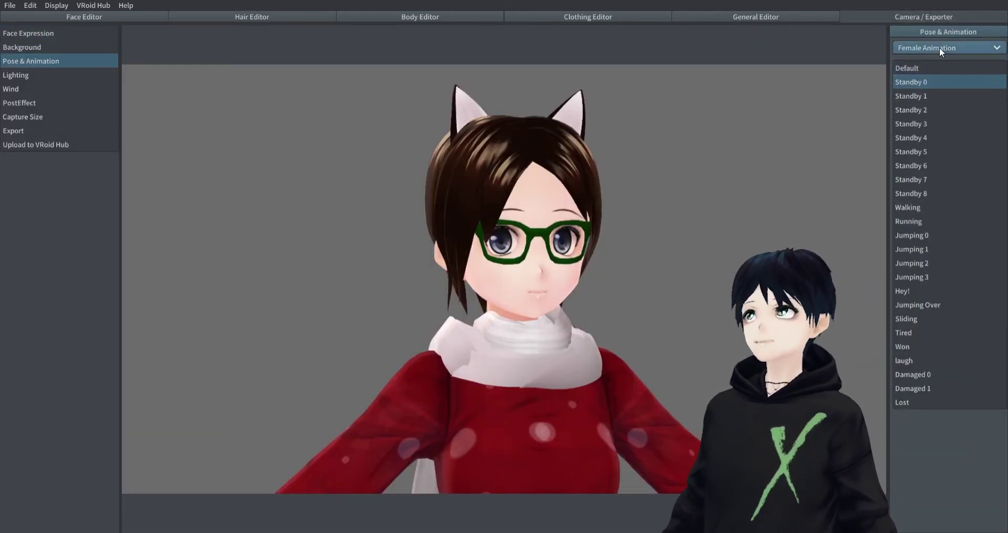
left_click(939, 48)
left_click(932, 62)
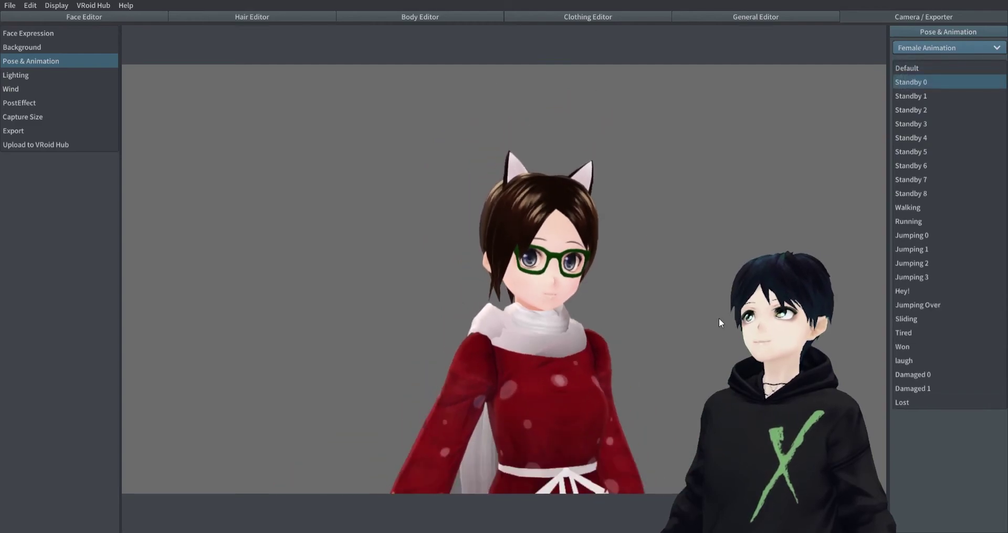
left_click(916, 98)
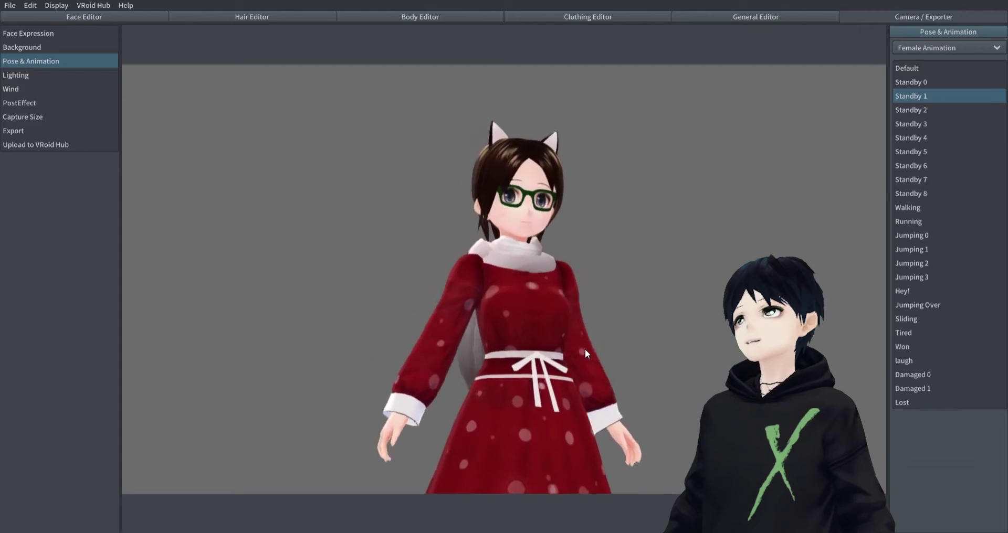
Play the Walking female animation and examine how the glasses sit on the face up close from an angle.
left_click(945, 207)
right_click_drag(653, 249, 575, 251)
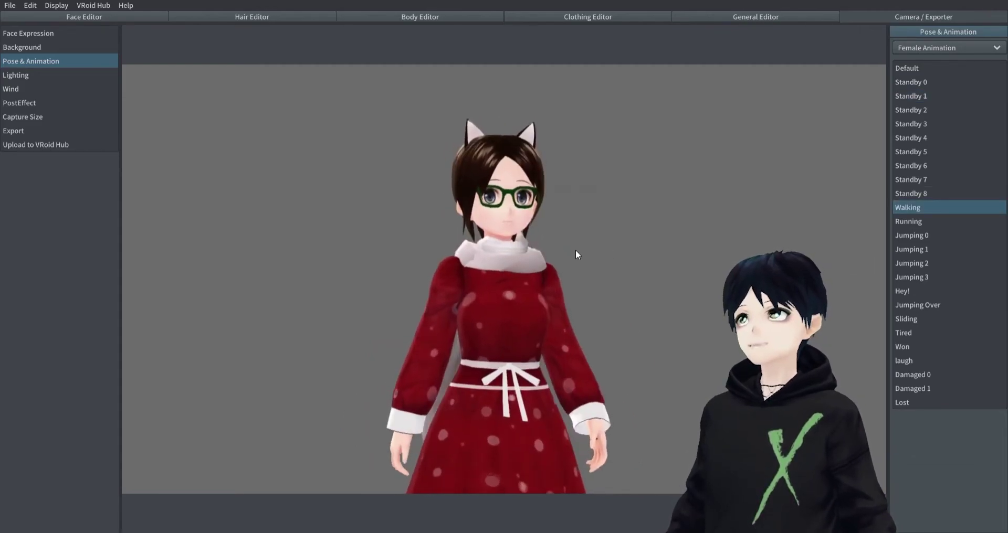
middle_click_drag(575, 251, 549, 295)
scroll(549, 295, "up", 5)
right_click_drag(555, 296, 547, 296)
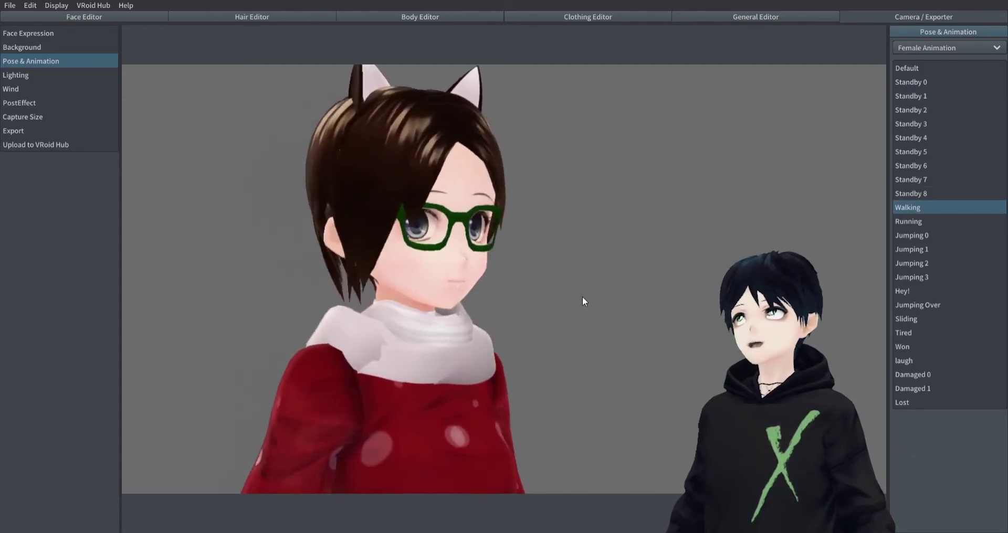